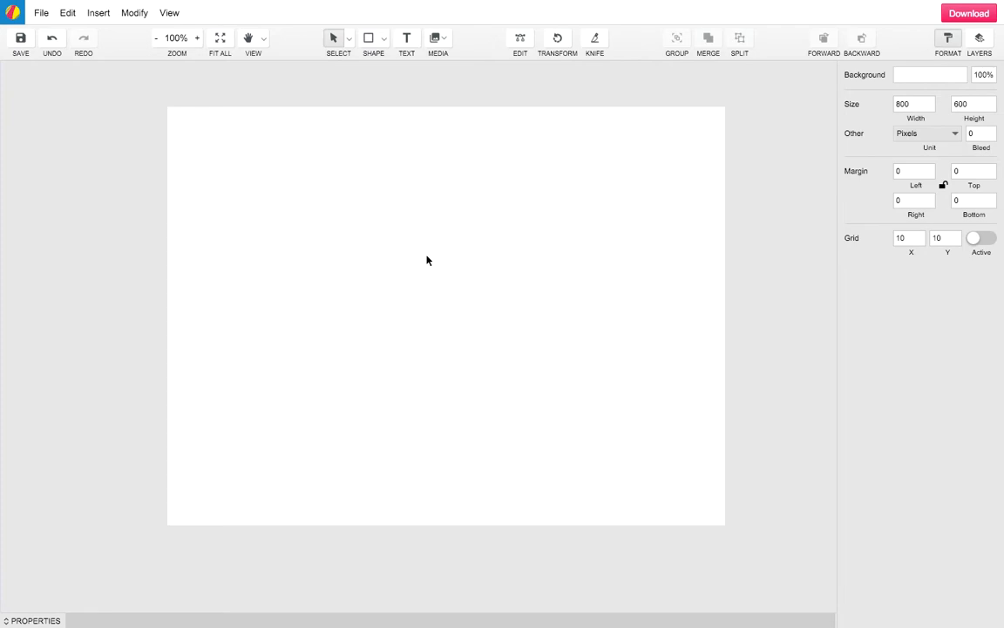
# Step: Draw a rectangle about 823 by 134 px spanning the full width of the canvas's lower part
pyautogui.moveTo(459, 239); pyautogui.dragTo(468, 270)
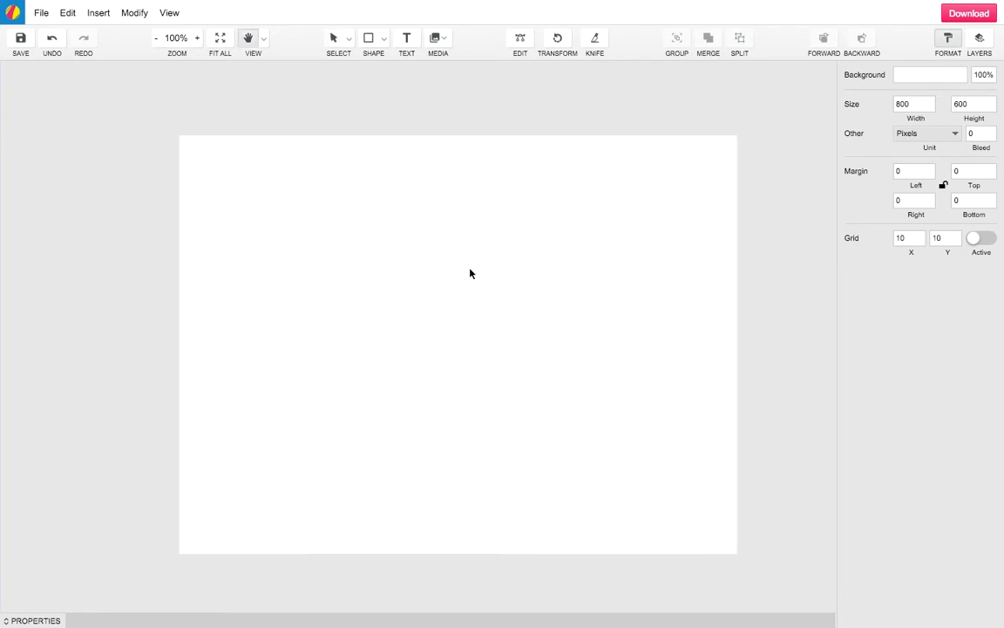
pyautogui.press('v')
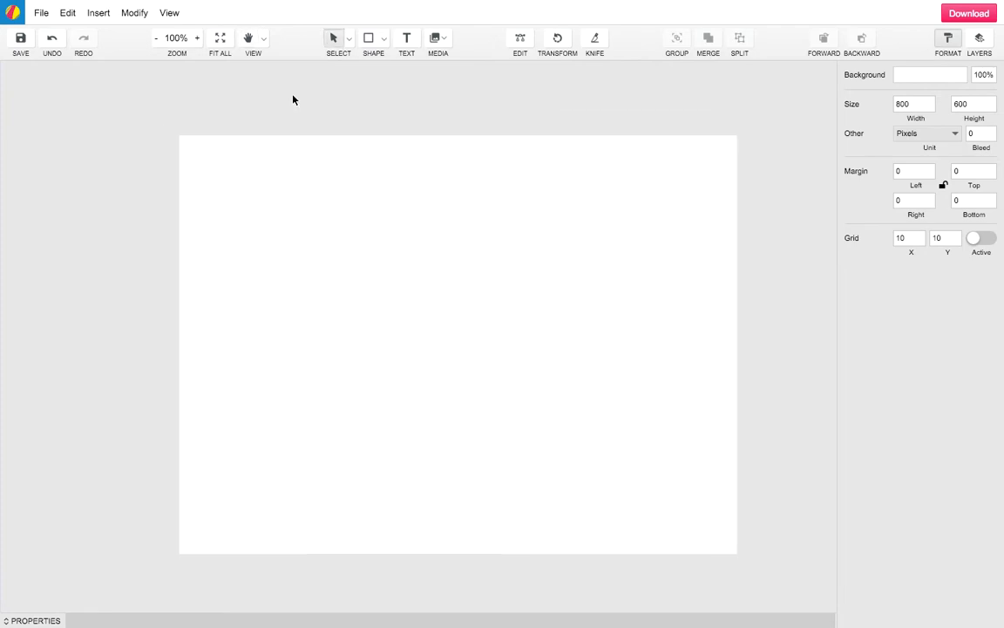
pyautogui.click(368, 43)
pyautogui.moveTo(172, 412); pyautogui.dragTo(745, 506)
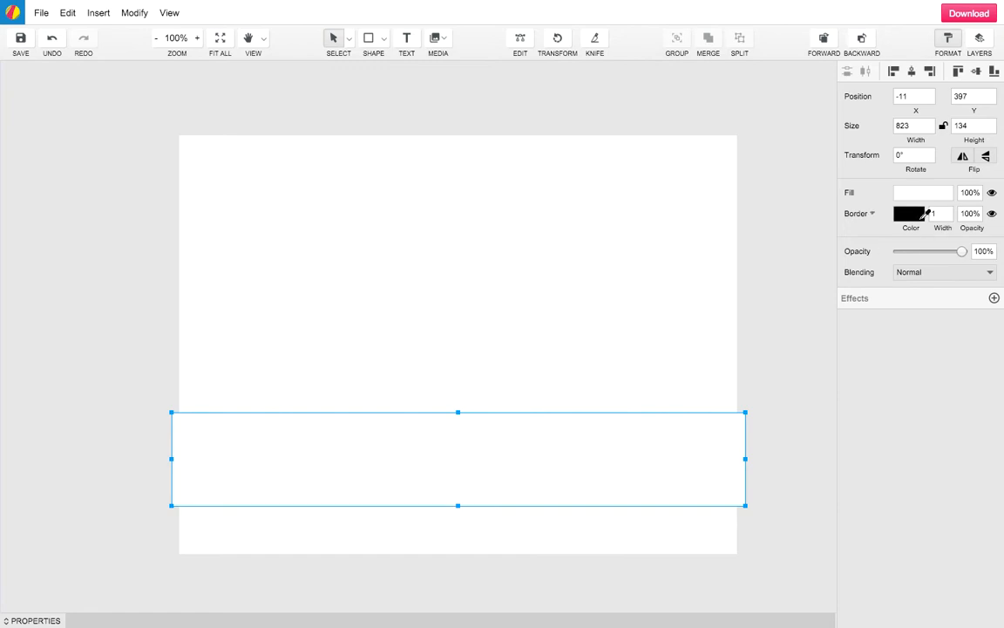
# Step: Remove the rectangle's border and fill it with a solid dark gray
pyautogui.click(909, 213)
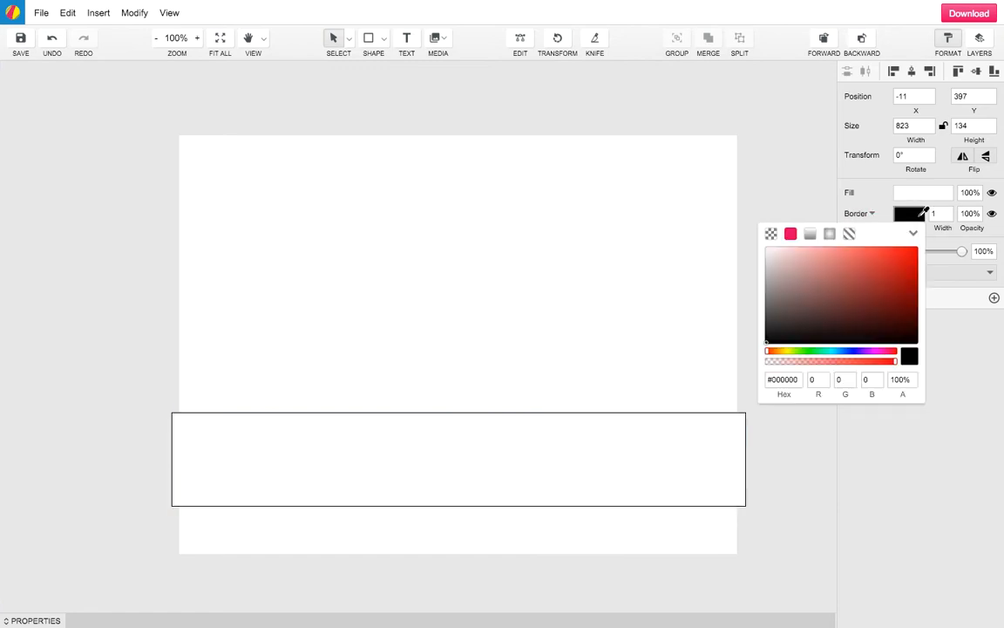
pyautogui.click(772, 236)
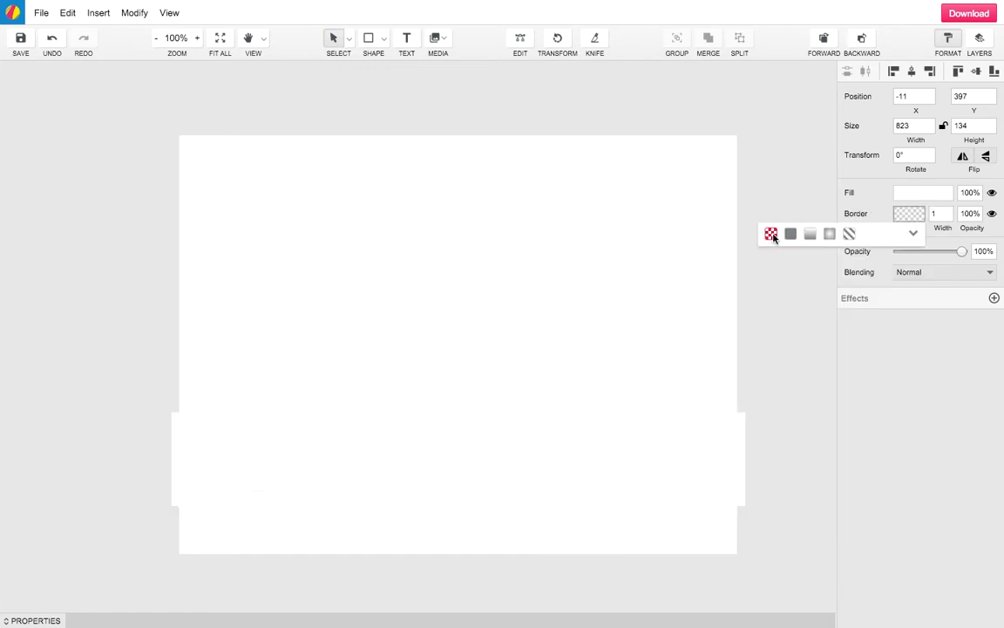
pyautogui.click(903, 347)
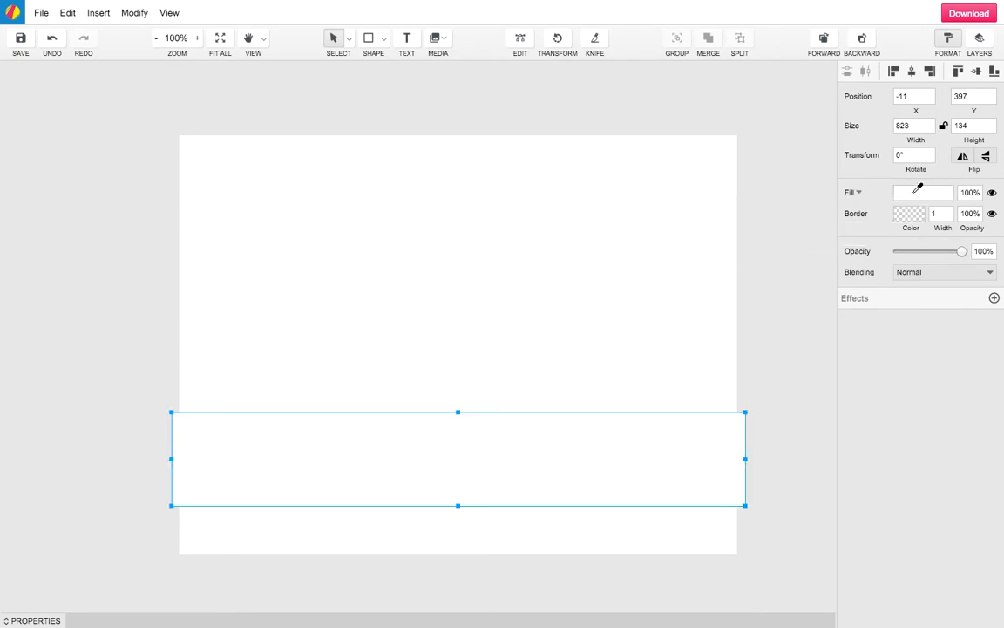
pyautogui.click(917, 191)
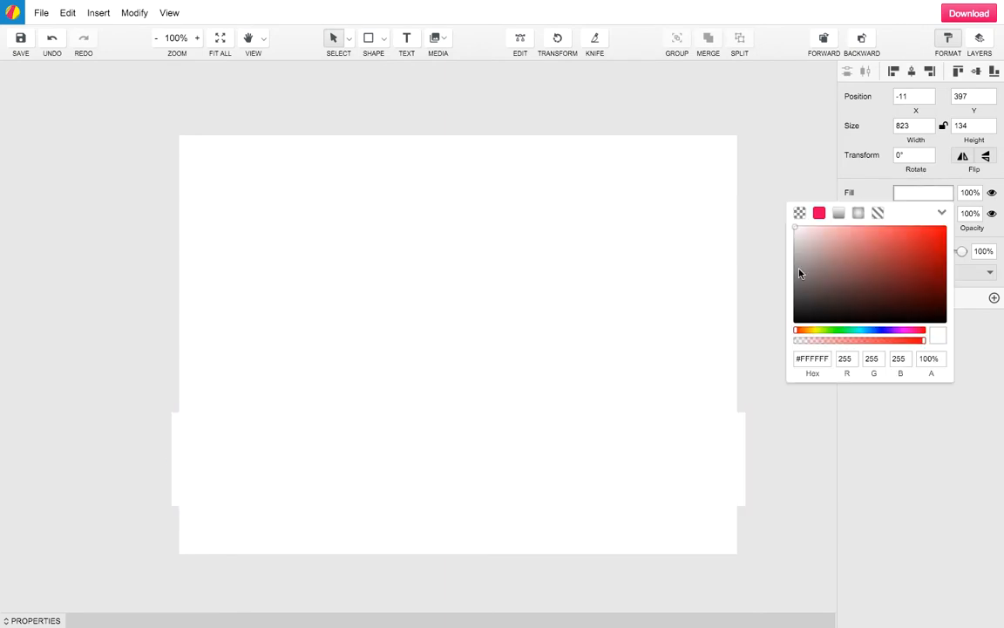
pyautogui.moveTo(795, 277); pyautogui.dragTo(778, 291)
pyautogui.click(758, 296)
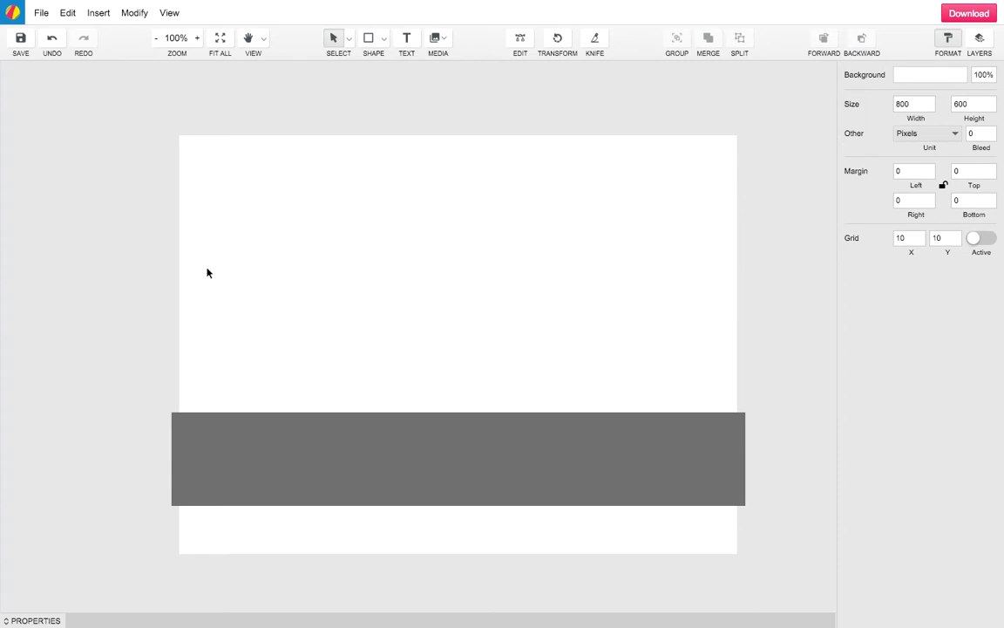
# Step: Draw a full-width rectangle about 823 by 92 px directly below the gray band and remove its border
pyautogui.click(368, 37)
pyautogui.moveTo(171, 506); pyautogui.dragTo(745, 570)
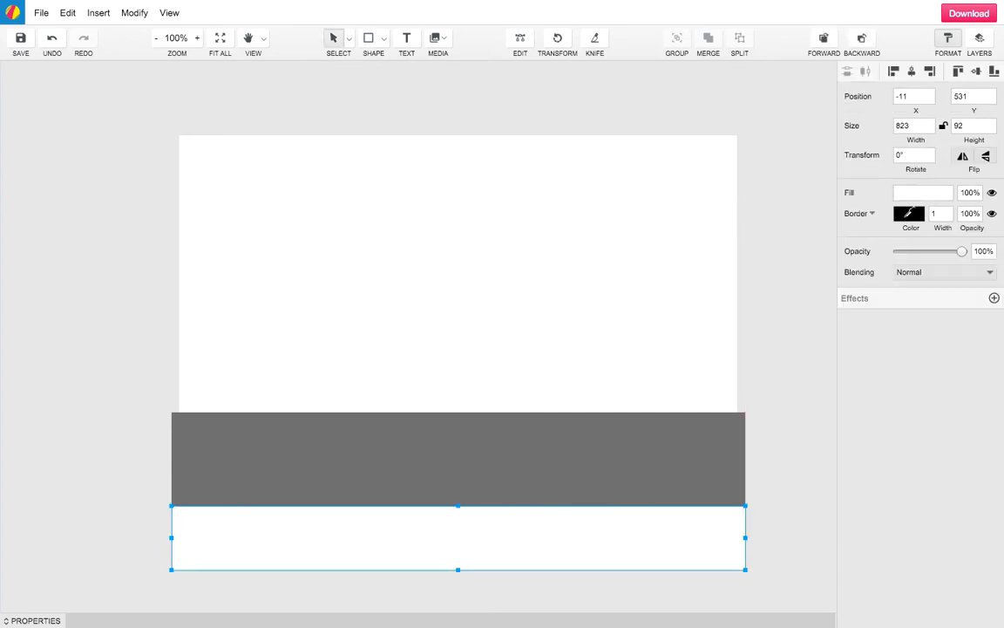
pyautogui.click(873, 215)
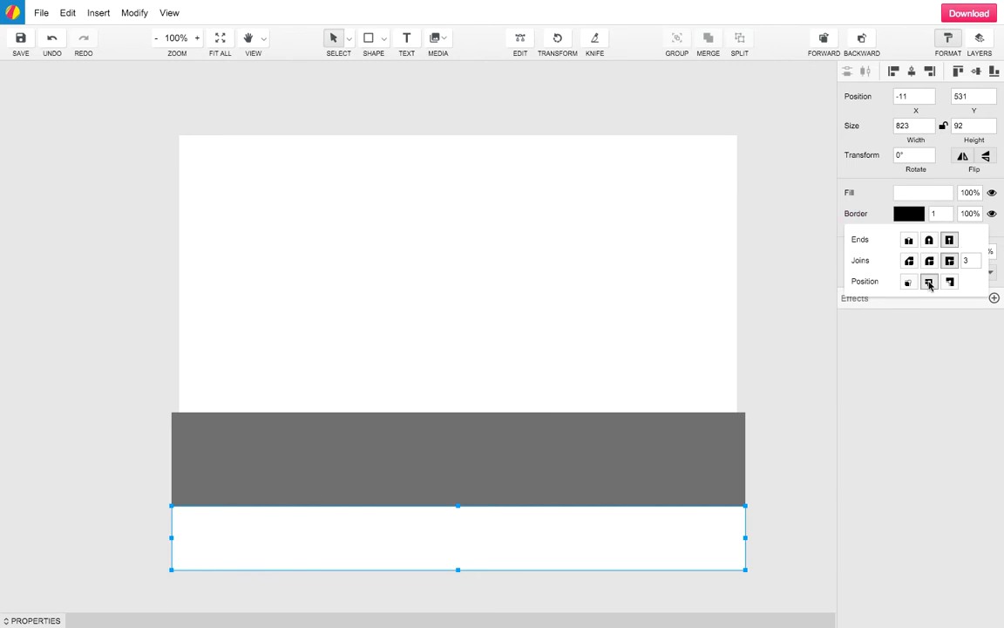
pyautogui.click(908, 210)
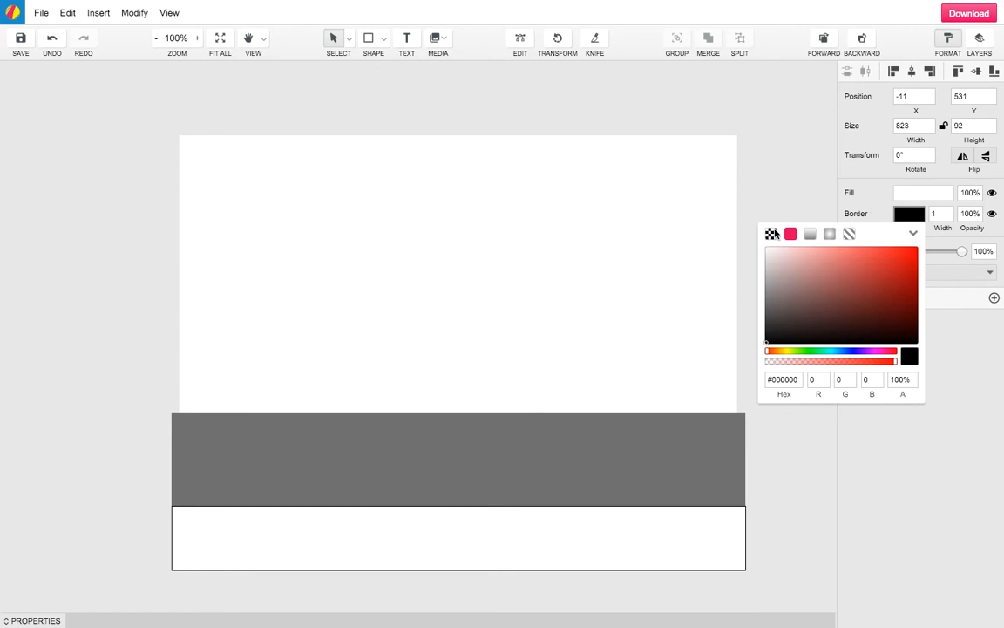
pyautogui.click(770, 233)
# Step: Fill the rectangle below the gray band with dark green
pyautogui.click(916, 192)
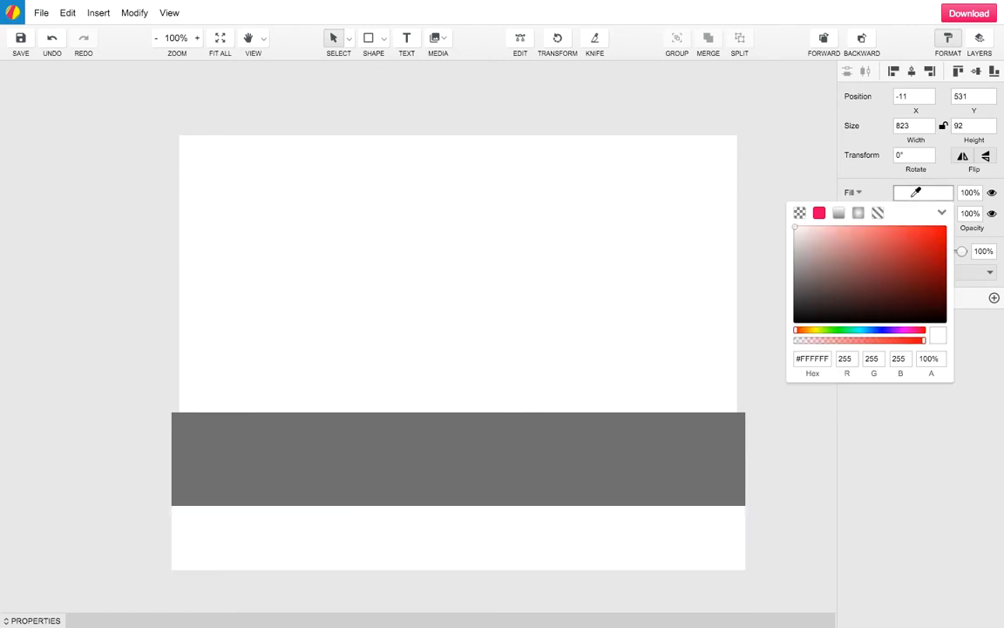
pyautogui.moveTo(864, 333); pyautogui.dragTo(840, 330)
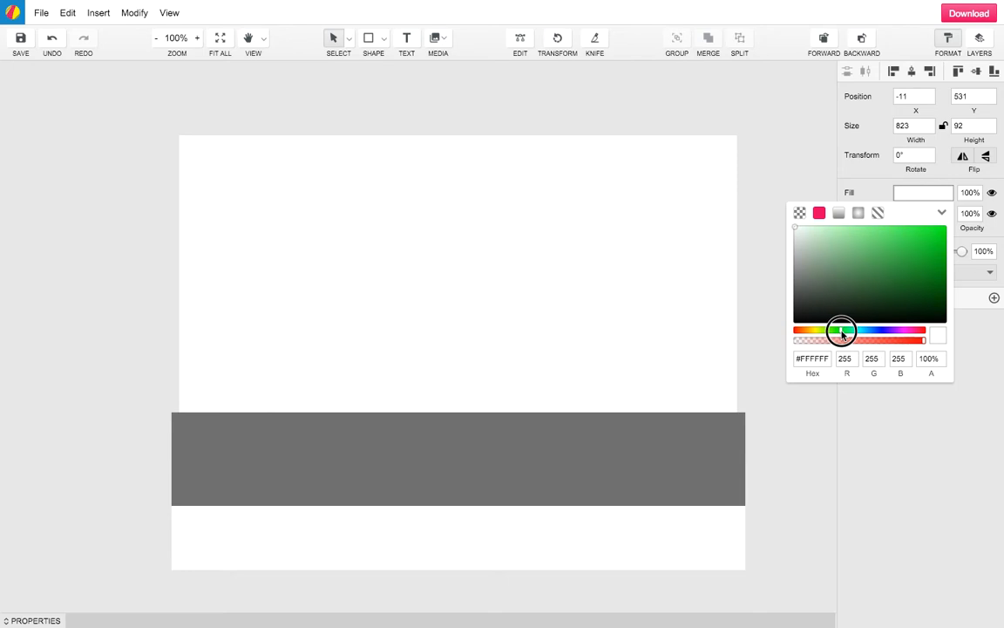
pyautogui.click(902, 282)
pyautogui.moveTo(902, 282)
pyautogui.mouseDown()
pyautogui.moveTo(916, 279)
pyautogui.moveTo(903, 282)
pyautogui.mouseUp()
pyautogui.click(709, 301)
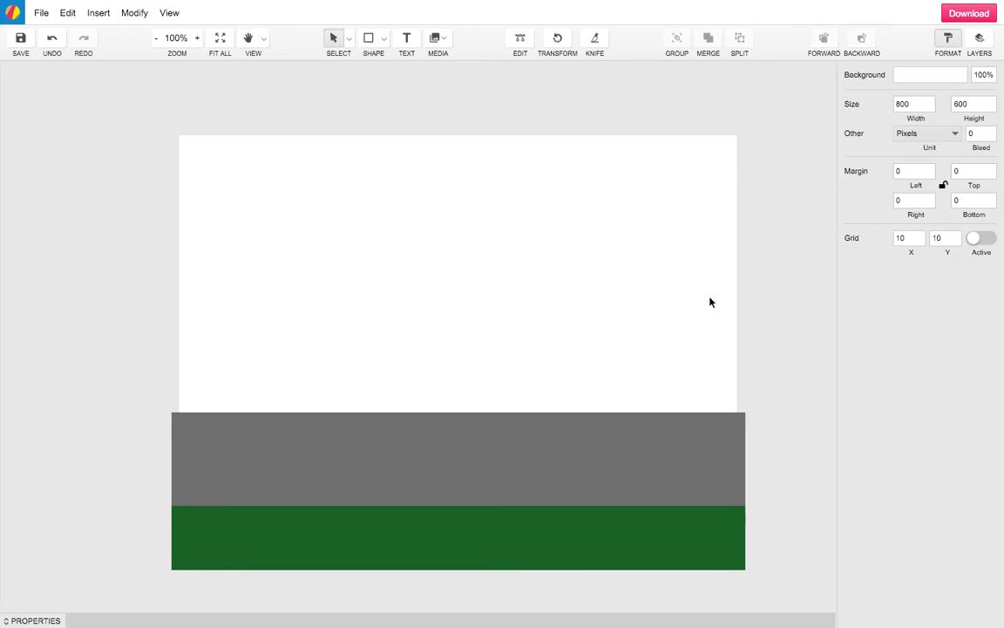
# Step: Draw a rectangle about 823 by 407 px covering the area above the gray band and remove its border
pyautogui.click(369, 39)
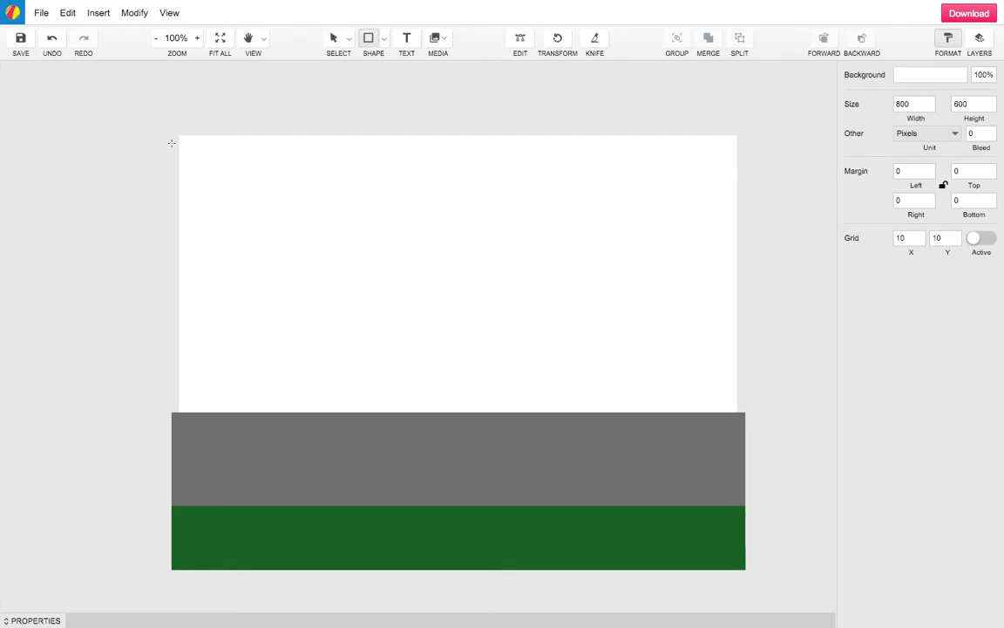
pyautogui.moveTo(172, 129); pyautogui.dragTo(745, 411)
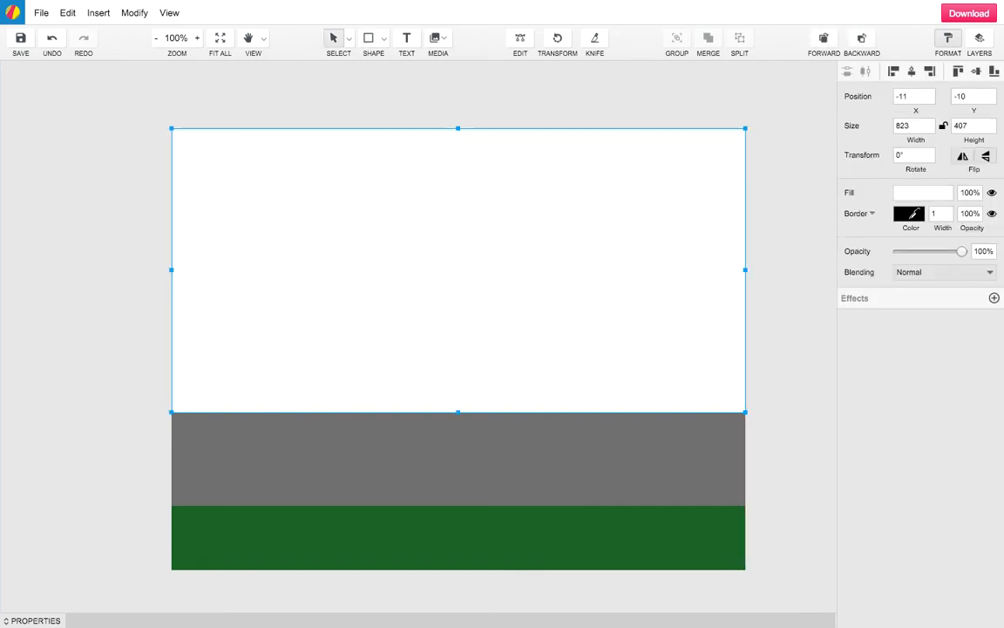
pyautogui.click(909, 213)
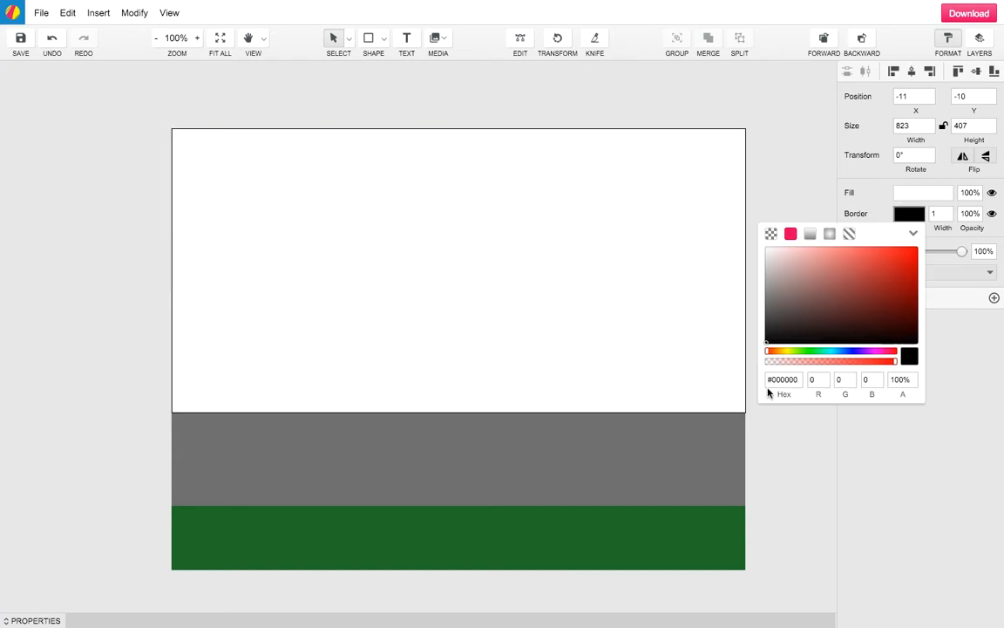
pyautogui.click(771, 233)
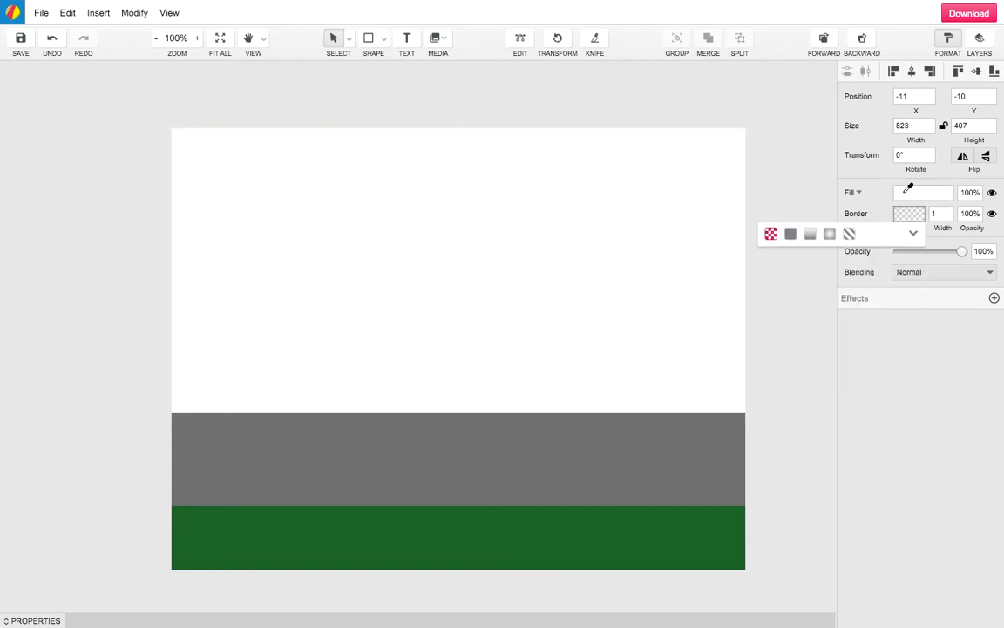
# Step: Give the sky rectangle a linear gradient fill and rotate the gradient to run vertically
pyautogui.click(906, 193)
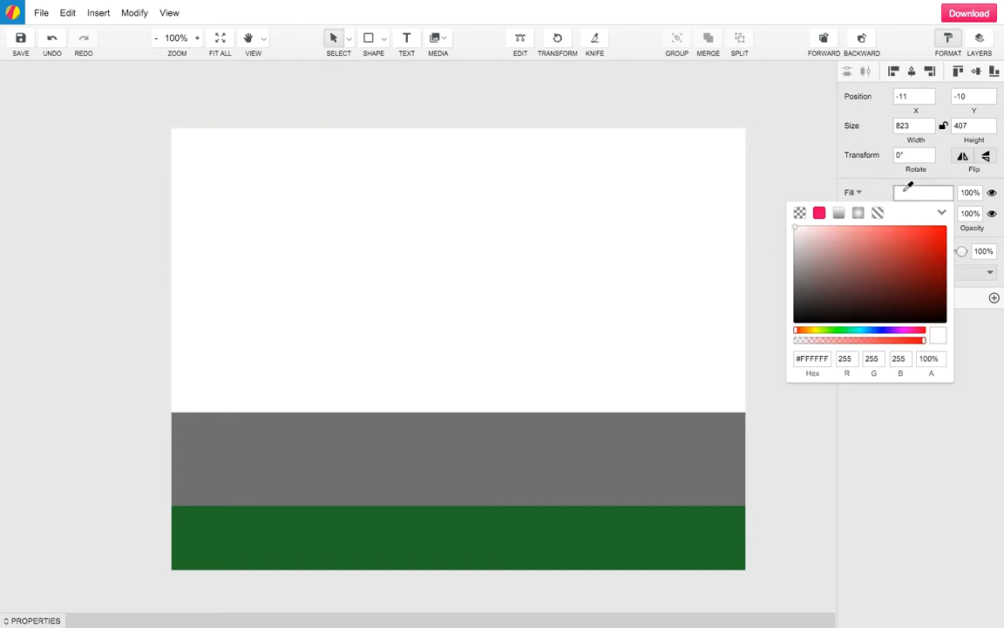
pyautogui.click(839, 213)
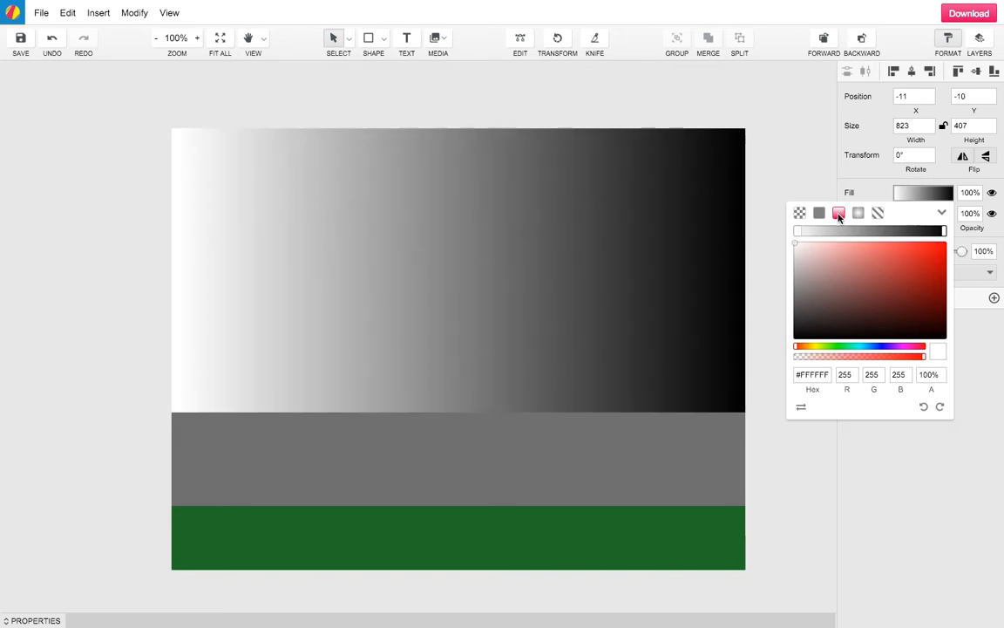
pyautogui.click(940, 408)
pyautogui.click(940, 408)
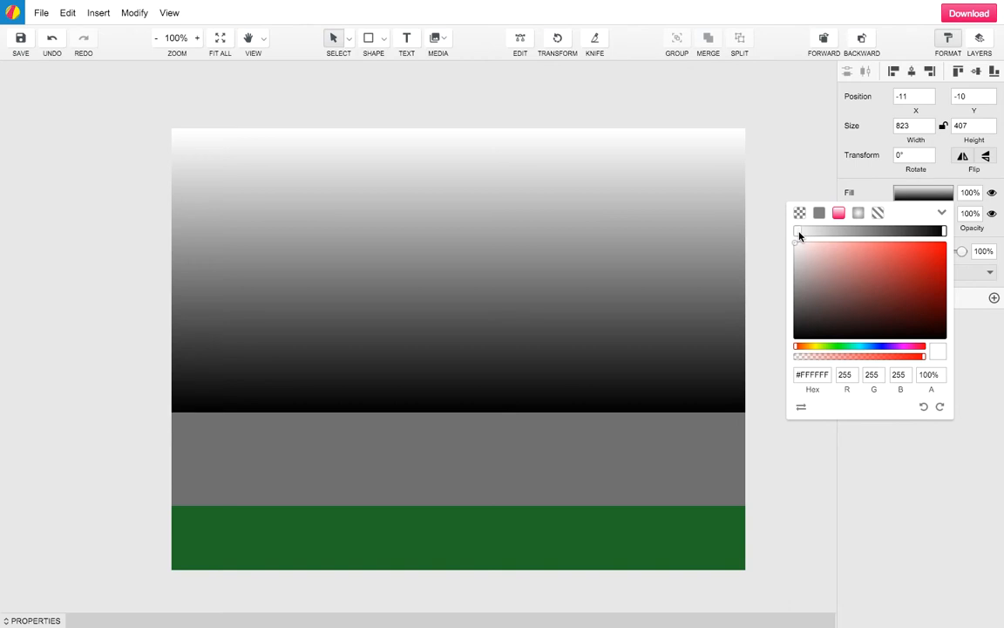
# Step: Set the sky gradient's start color to light blue #B2E7F8 and its end color to darker blue #1881B6
pyautogui.click(860, 350)
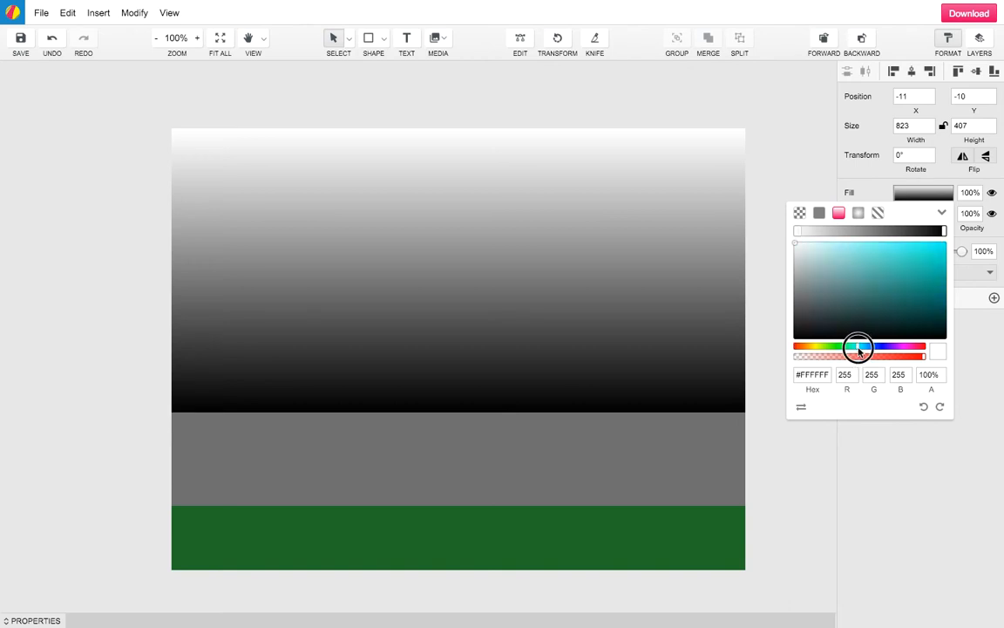
pyautogui.moveTo(860, 350); pyautogui.dragTo(865, 350)
pyautogui.moveTo(862, 280); pyautogui.dragTo(837, 248)
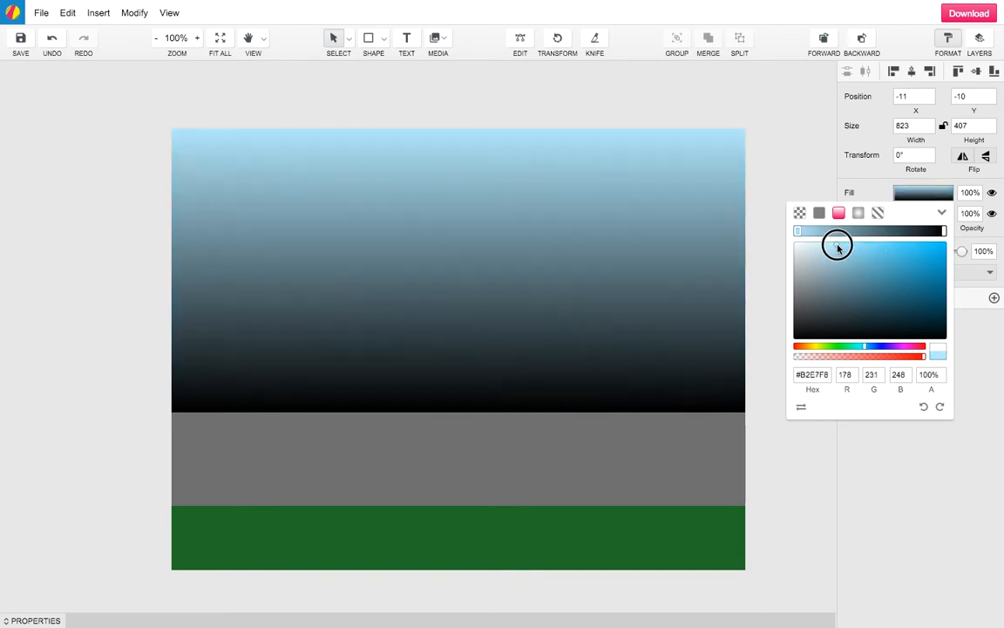
pyautogui.click(942, 231)
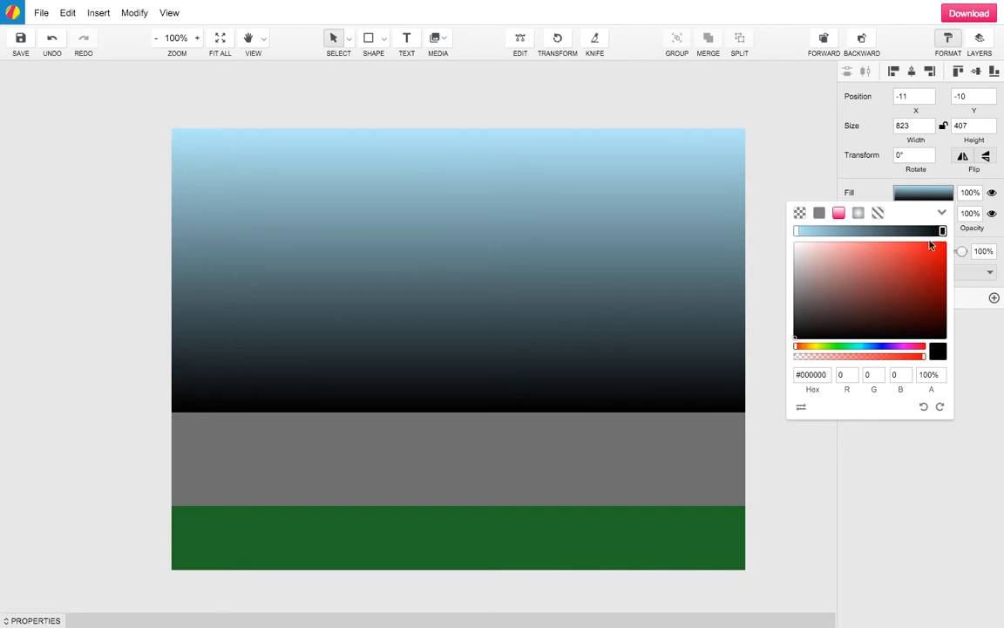
pyautogui.moveTo(869, 347); pyautogui.dragTo(867, 346)
pyautogui.click(928, 272)
pyautogui.moveTo(929, 272); pyautogui.dragTo(927, 271)
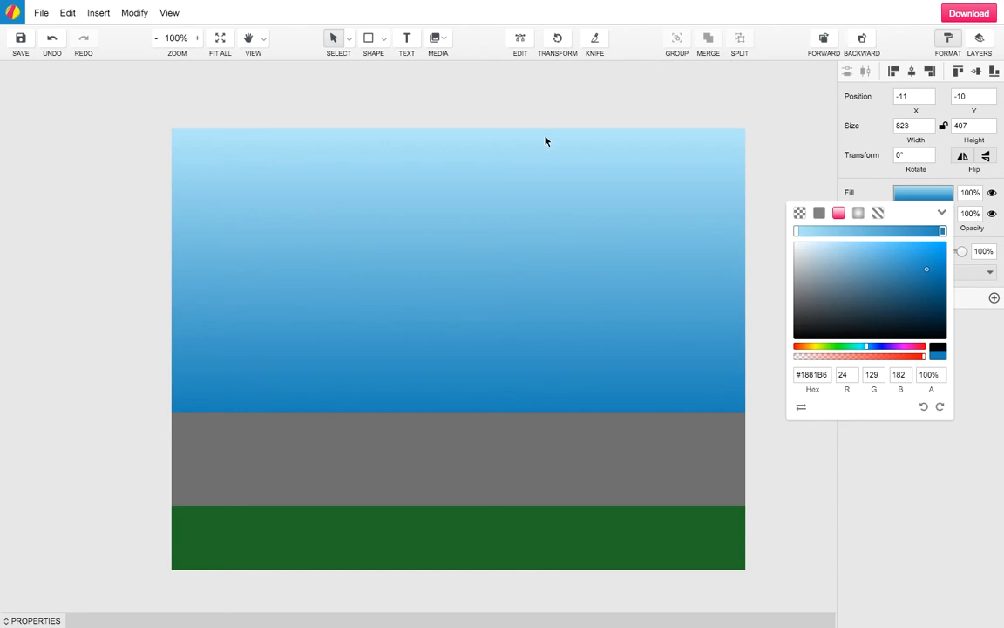
# Step: Rotate the sky gradient until the dark blue is at the top and the light blue at the horizon, and deselect the rectangle
pyautogui.click(941, 407)
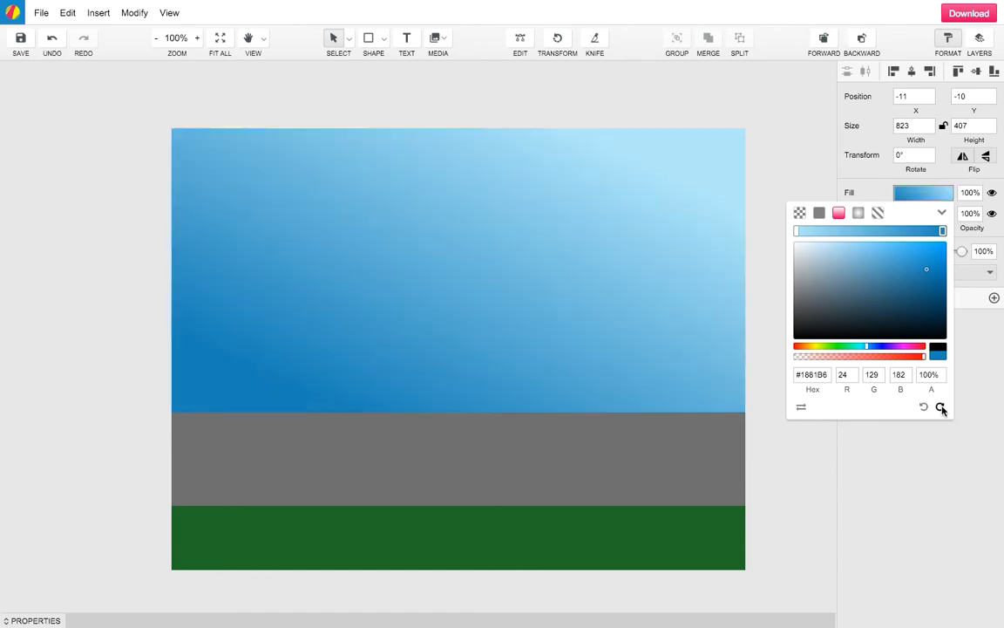
pyautogui.click(941, 407)
pyautogui.click(941, 407)
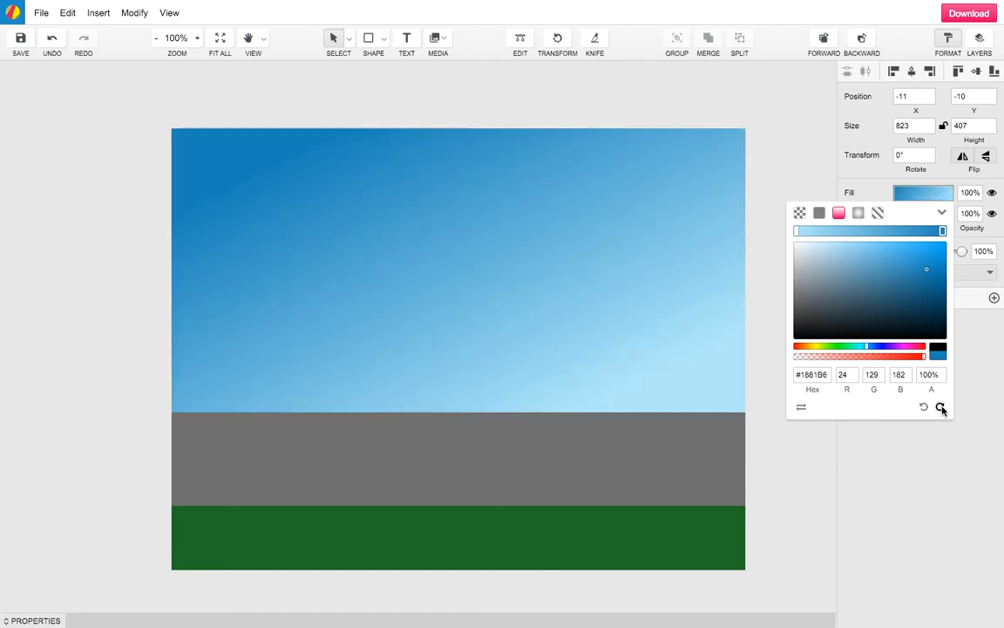
pyautogui.click(941, 407)
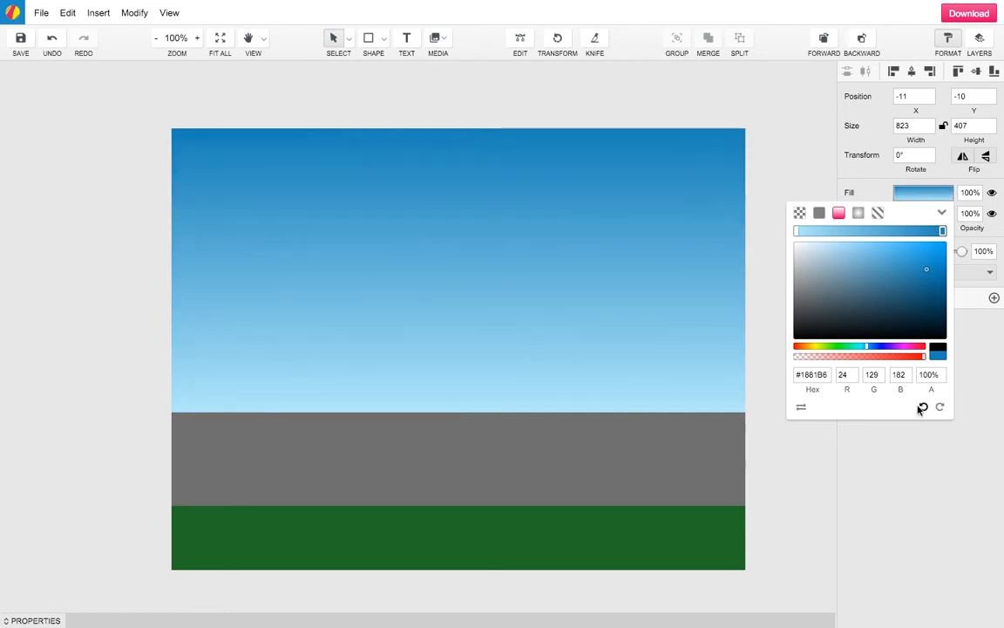
pyautogui.click(923, 408)
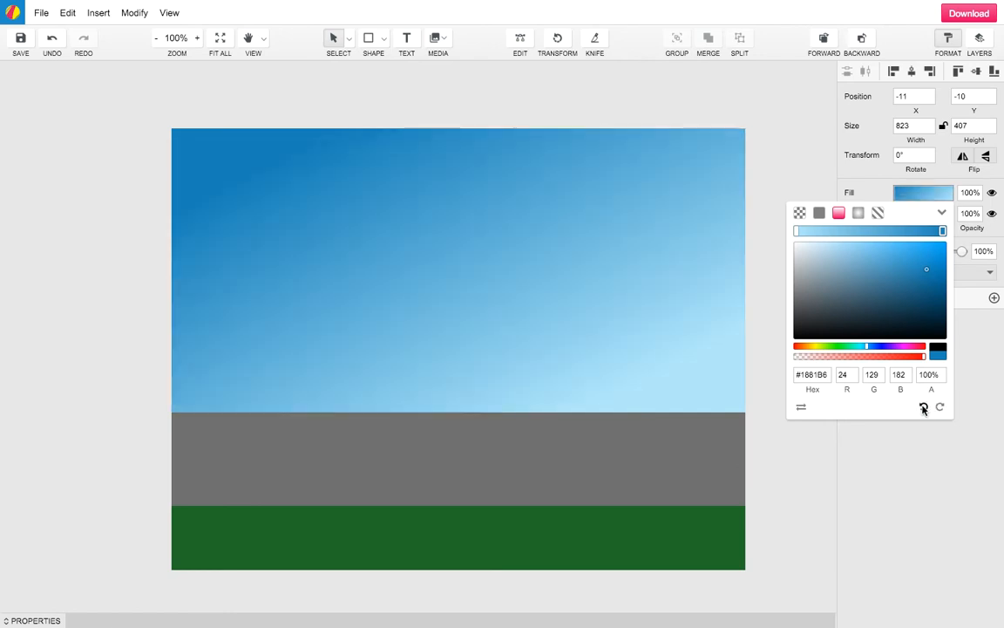
pyautogui.click(940, 407)
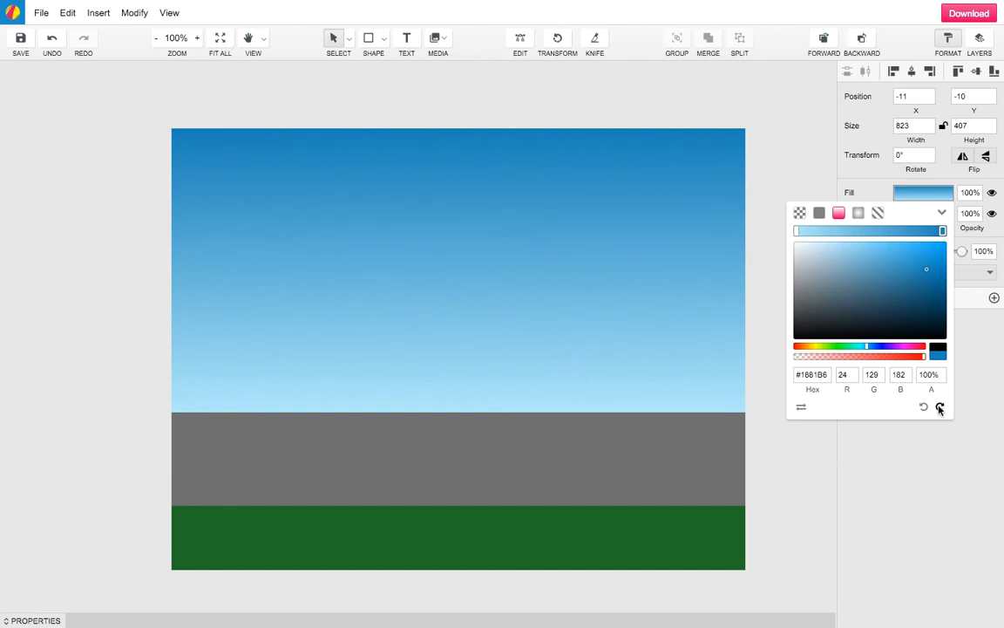
pyautogui.click(623, 255)
pyautogui.click(808, 259)
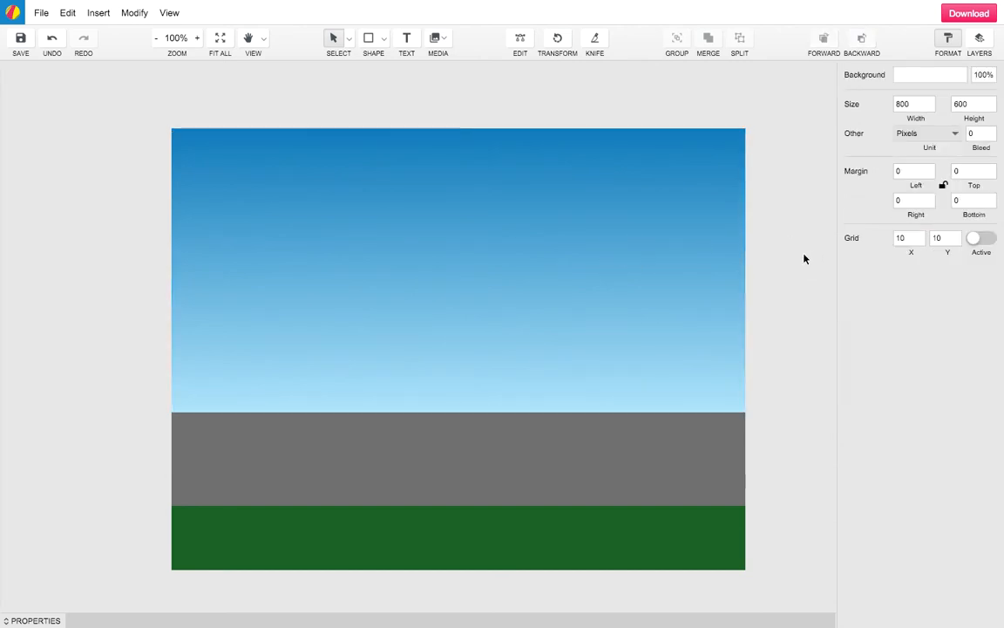
# Step: Search the marketplace icons for "cloud", insert the plain light-blue cloud, and place it in the sky's upper-left corner at about X 27, Y 25
pyautogui.click(448, 43)
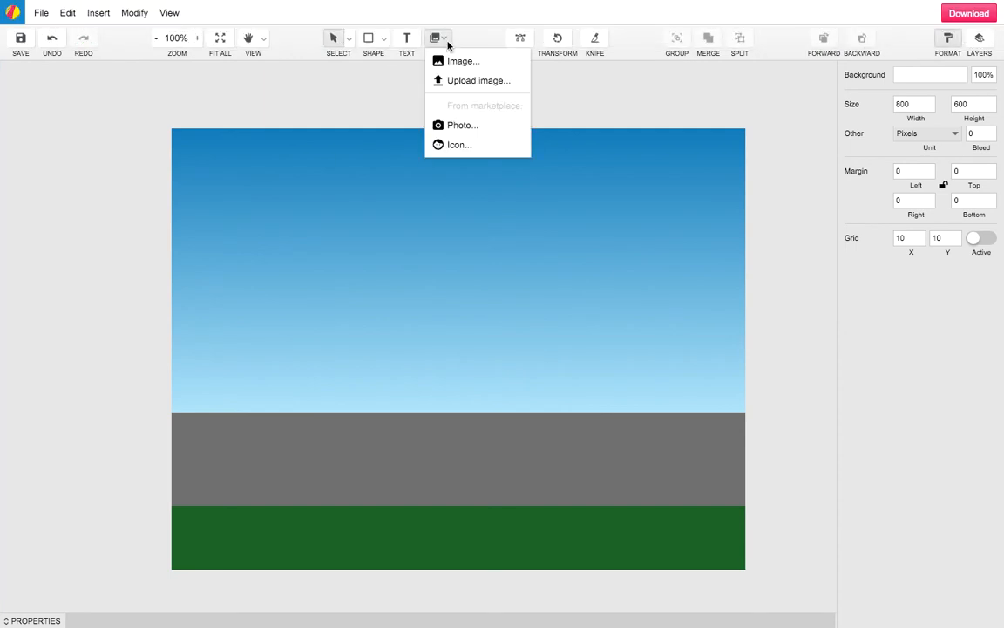
pyautogui.click(456, 147)
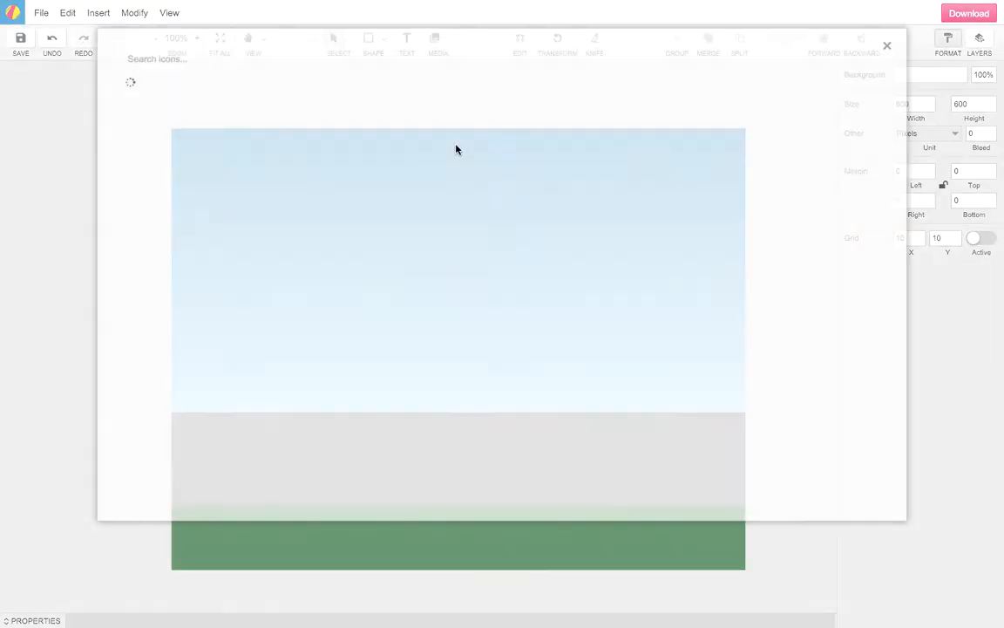
pyautogui.click(197, 56)
pyautogui.write('cloud')
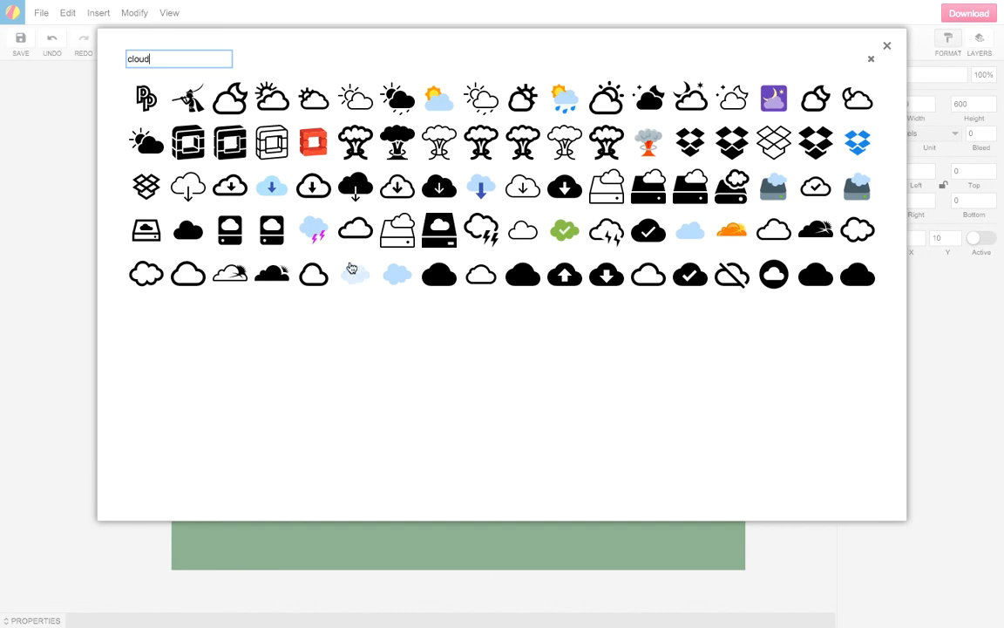
pyautogui.click(394, 277)
pyautogui.click(458, 353)
pyautogui.moveTo(459, 355); pyautogui.dragTo(226, 180)
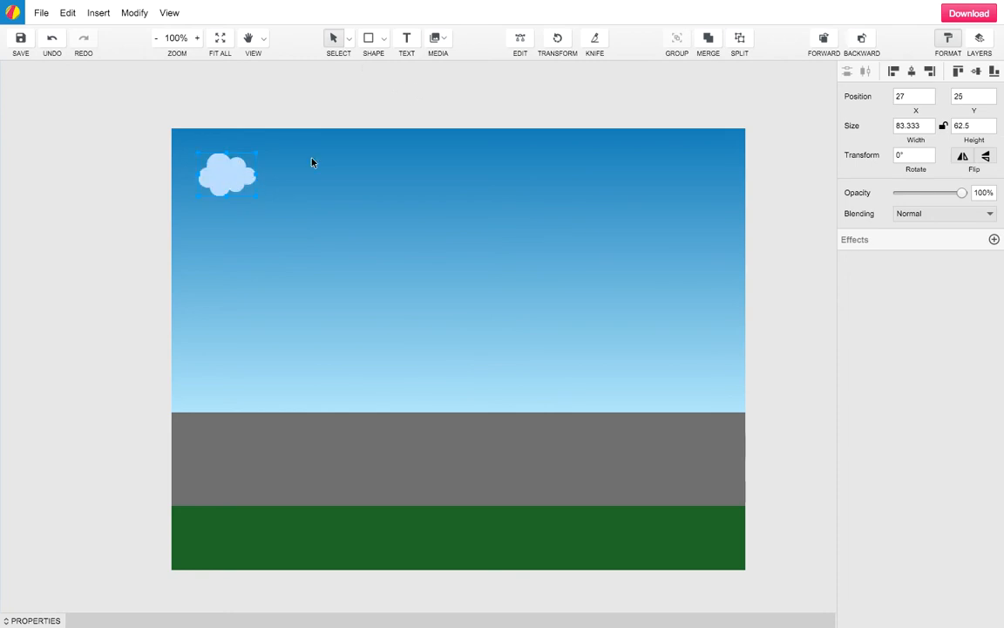
# Step: Subselect all the individual lobes of the cloud and recolor their fill to a slightly darker light blue
pyautogui.click(348, 38)
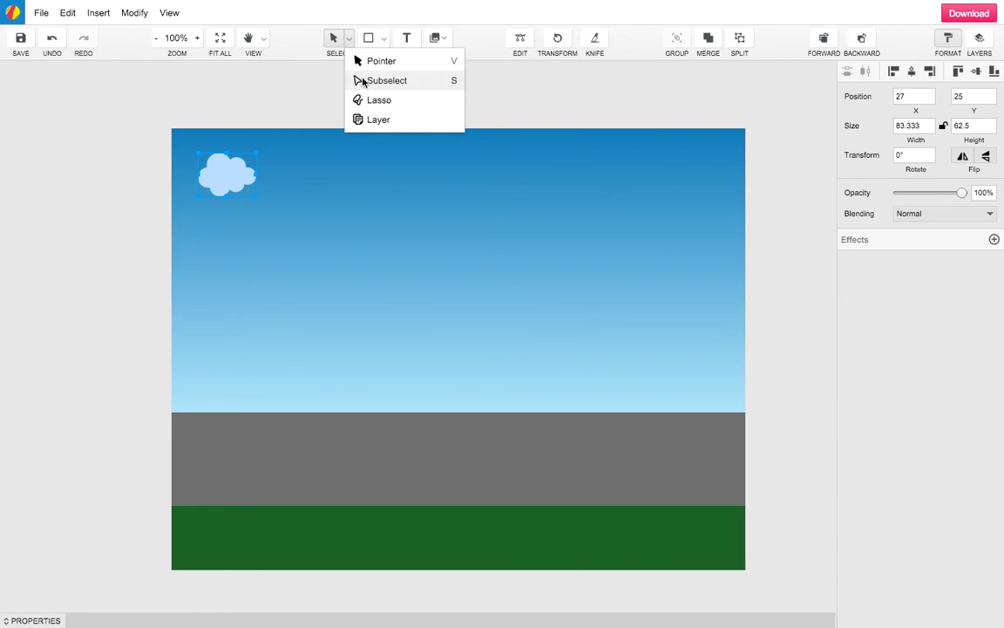
pyautogui.click(363, 80)
pyautogui.click(240, 171)
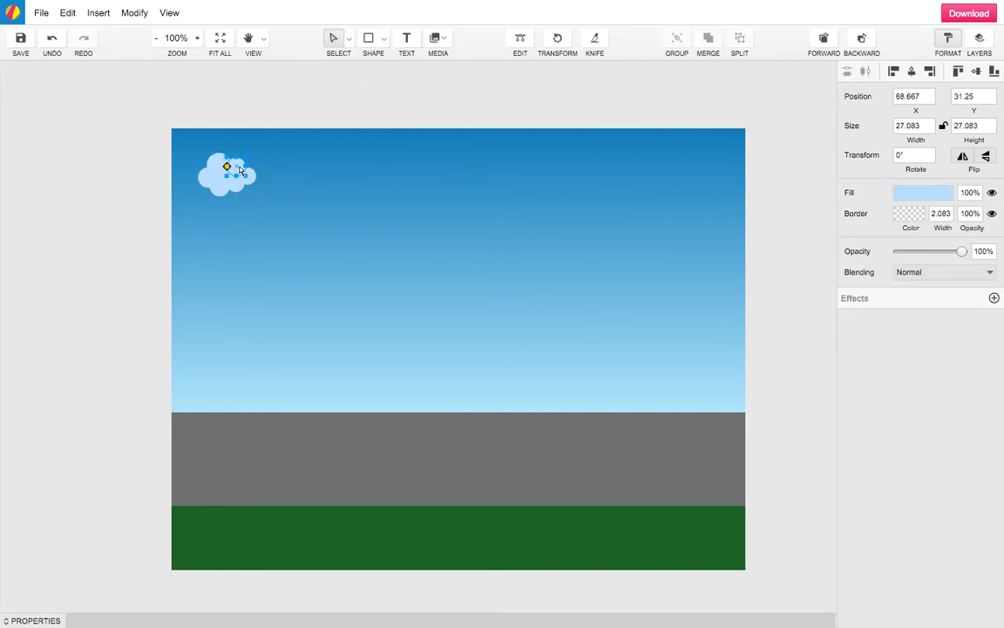
pyautogui.keyDown('shift'); pyautogui.click(254, 184); pyautogui.keyUp('shift')
pyautogui.keyDown('shift'); pyautogui.click(232, 186); pyautogui.keyUp('shift')
pyautogui.keyDown('shift'); pyautogui.click(224, 190); pyautogui.keyUp('shift')
pyautogui.keyDown('shift'); pyautogui.click(239, 190); pyautogui.keyUp('shift')
pyautogui.keyDown('shift'); pyautogui.click(201, 177); pyautogui.keyUp('shift')
pyautogui.keyDown('shift'); pyautogui.click(207, 162); pyautogui.keyUp('shift')
pyautogui.click(931, 191)
pyautogui.moveTo(823, 245)
pyautogui.mouseDown()
pyautogui.moveTo(818, 231)
pyautogui.moveTo(831, 240)
pyautogui.moveTo(833, 229)
pyautogui.mouseUp()
pyautogui.click(237, 185)
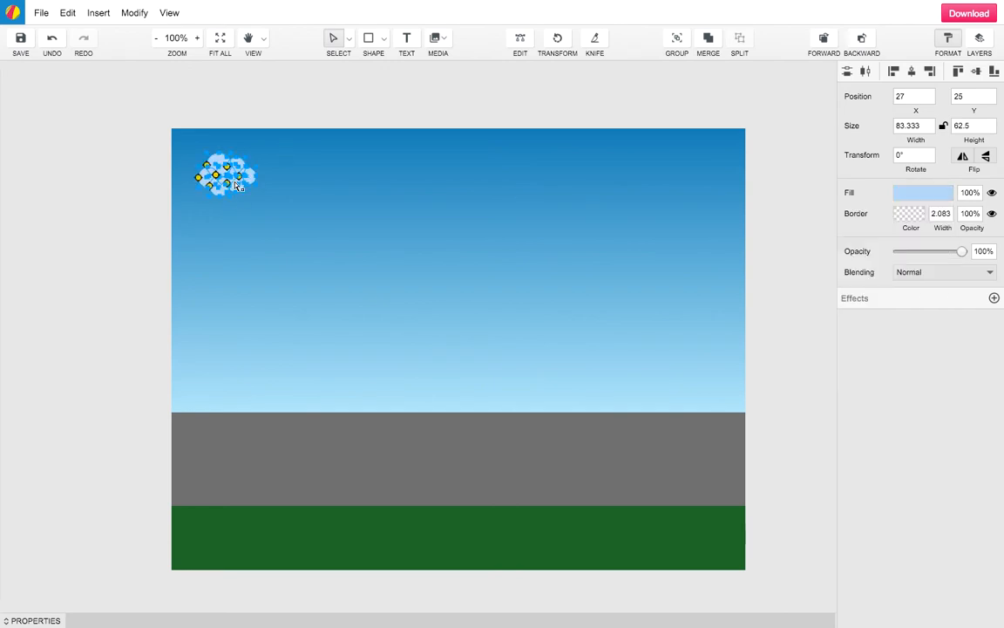
pyautogui.click(277, 188)
# Step: Nudge the cloud's rightmost lobe slightly inward so the cloud is 81 wide, and deselect it
pyautogui.click(245, 174)
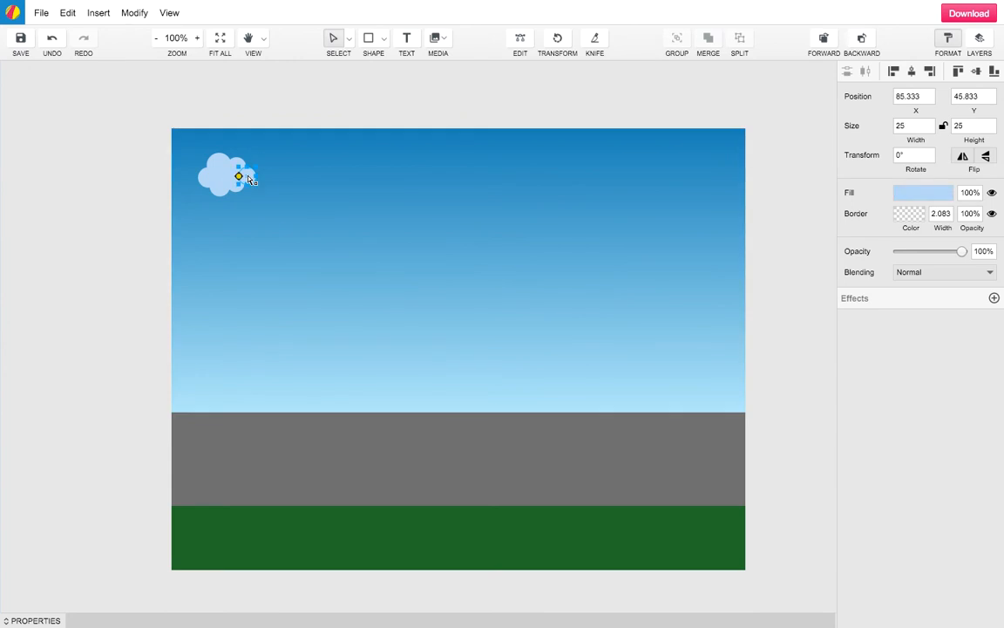
pyautogui.moveTo(250, 175)
pyautogui.mouseDown()
pyautogui.moveTo(262, 177)
pyautogui.moveTo(246, 174)
pyautogui.mouseUp()
pyautogui.click(443, 102)
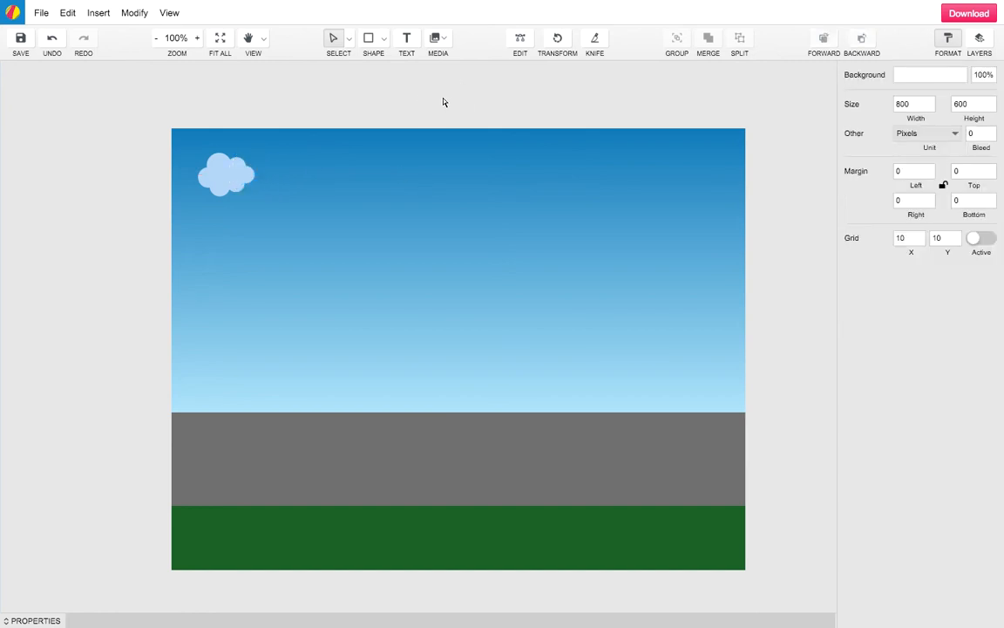
# Step: Duplicate the whole cloud with the Pointer tool active and move the copy to about X 265, Y 64
pyautogui.click(349, 39)
pyautogui.click(362, 62)
pyautogui.click(225, 181)
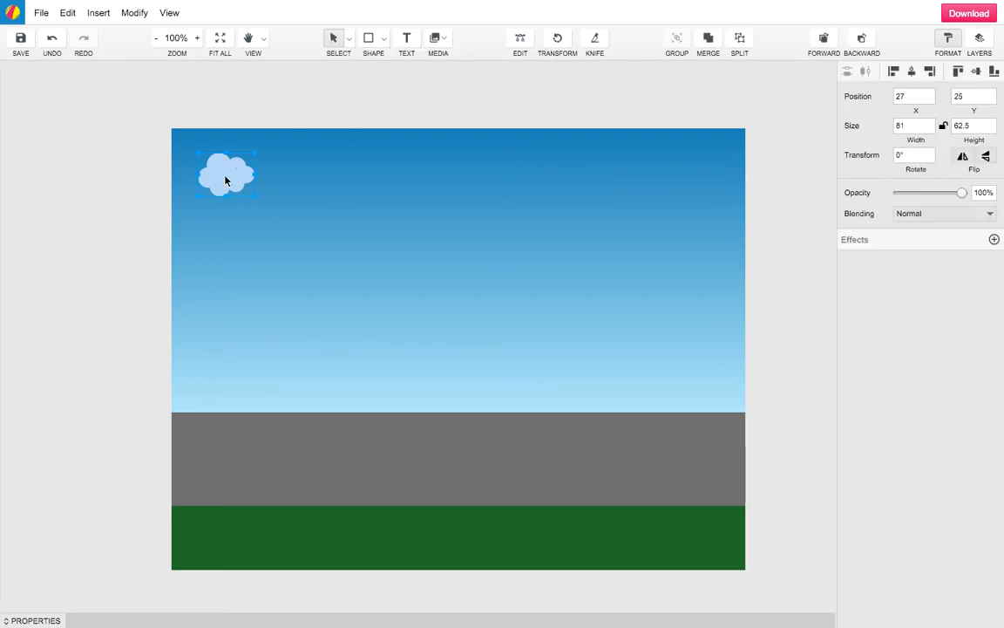
pyautogui.click(73, 18)
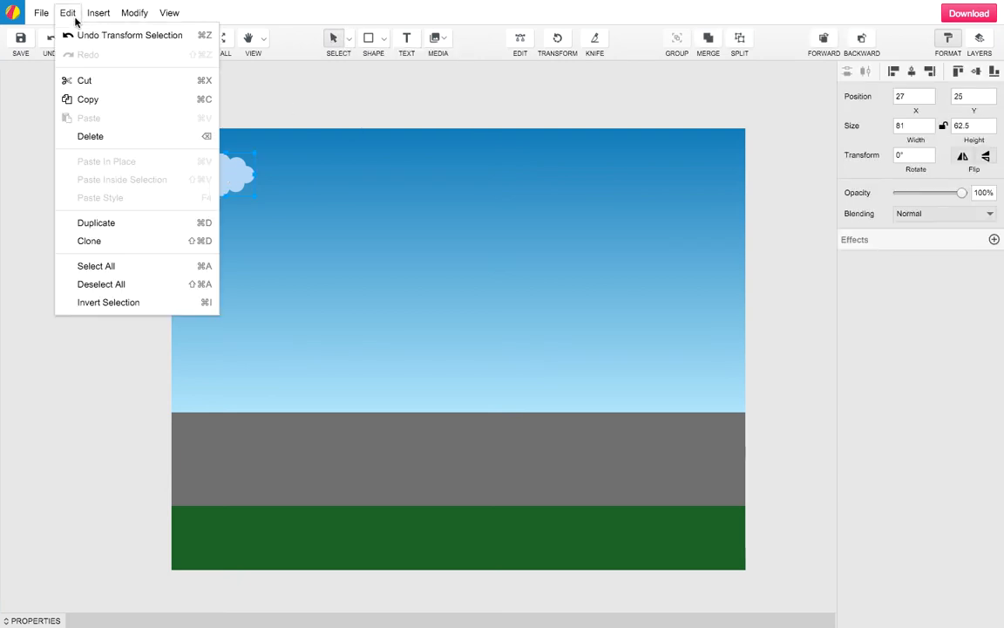
pyautogui.click(119, 224)
pyautogui.moveTo(224, 176); pyautogui.dragTo(382, 199)
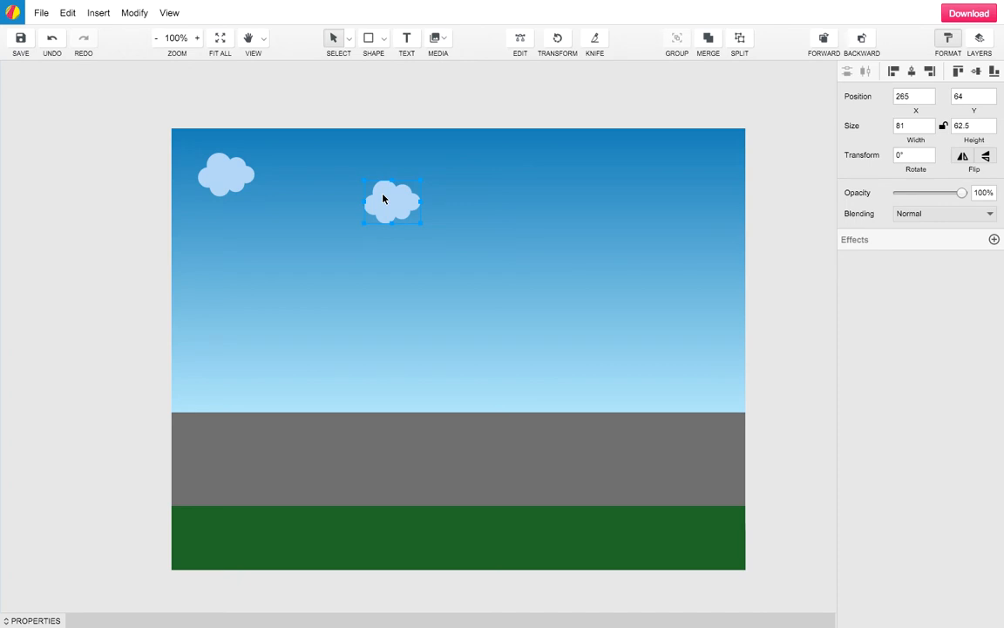
# Step: Enlarge the middle cloud and place a smaller third cloud, about 74 by 57, near the sky's upper edge at about X 370, Y 7
pyautogui.moveTo(420, 224); pyautogui.dragTo(440, 165)
pyautogui.moveTo(341, 195); pyautogui.dragTo(367, 213)
pyautogui.moveTo(432, 158); pyautogui.dragTo(462, 161)
# Step: Insert the colored sun-and-cloud marketplace icon, enlarge it to about 121 by 106, and place it in the sky's upper-right area at about X 594, Y 11
pyautogui.click(446, 38)
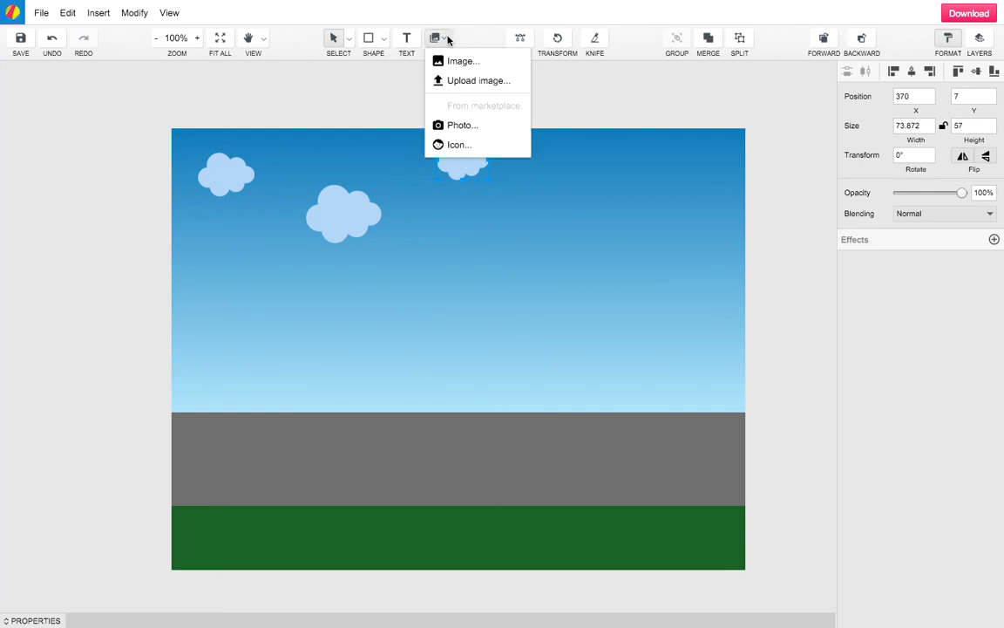
pyautogui.click(458, 145)
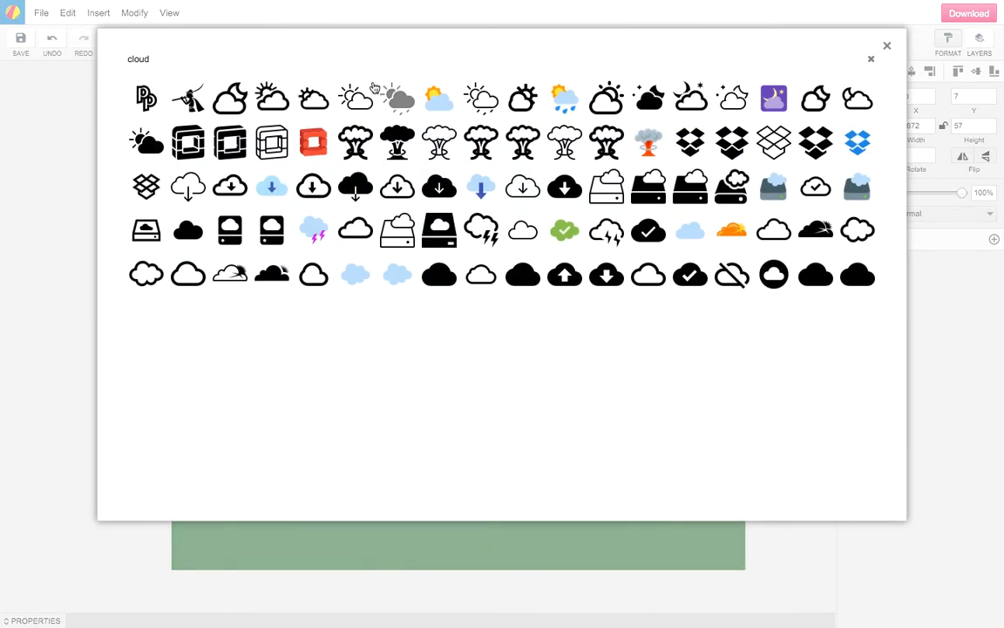
pyautogui.click(438, 102)
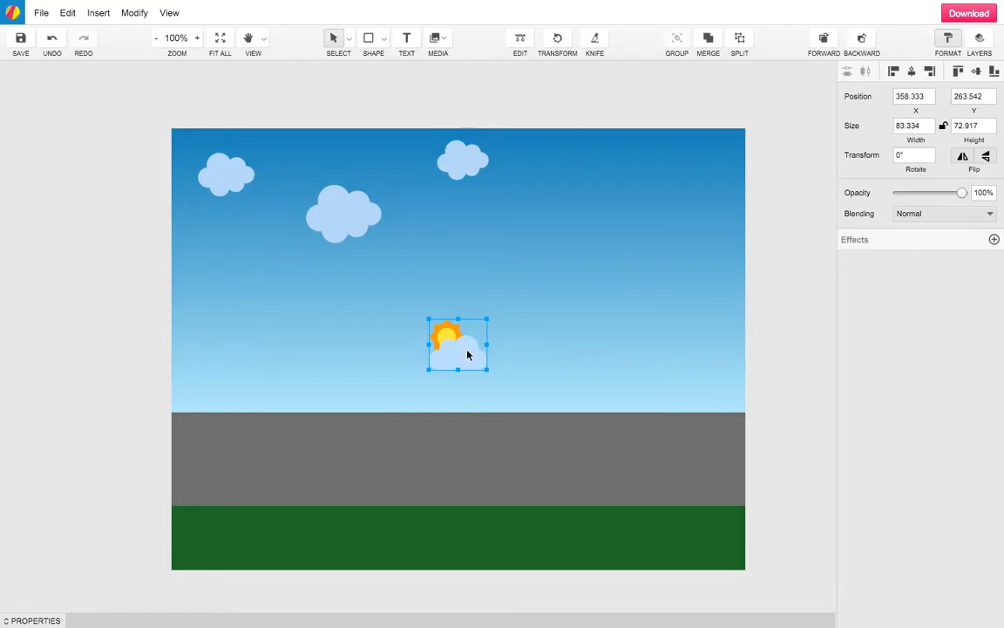
pyautogui.moveTo(468, 355); pyautogui.dragTo(649, 199)
pyautogui.hotkey('ctrl', 'z')
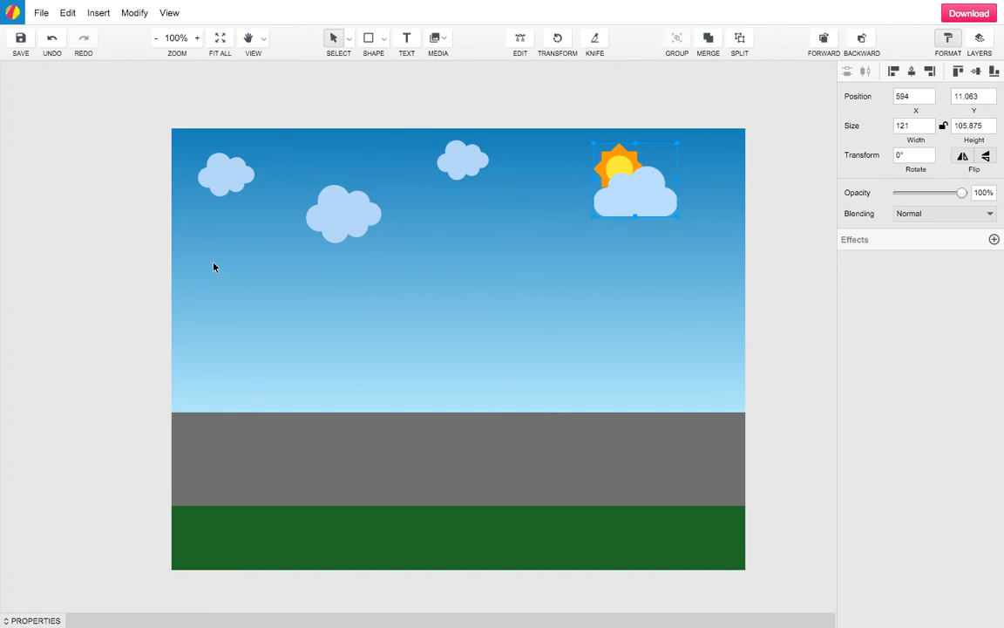
pyautogui.click(42, 246)
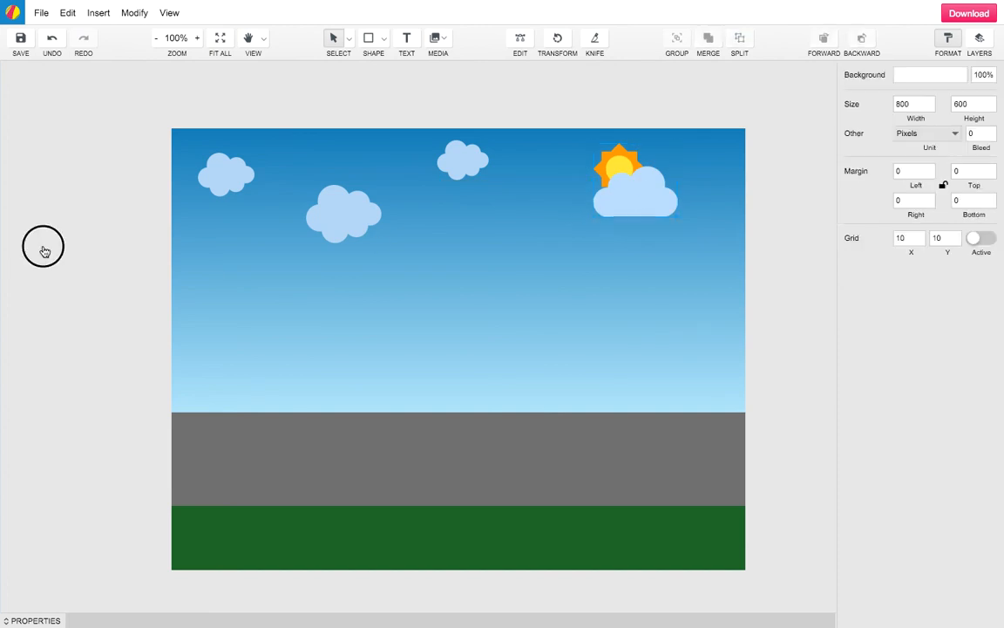
# Step: Search the marketplace icons for "wagon", insert the colored covered wagon, enlarge it to about 202 high, and set its wheels on the gray band's left part
pyautogui.click(446, 40)
pyautogui.click(445, 145)
pyautogui.click(324, 65)
pyautogui.doubleClick(138, 58)
pyautogui.write('wagon')
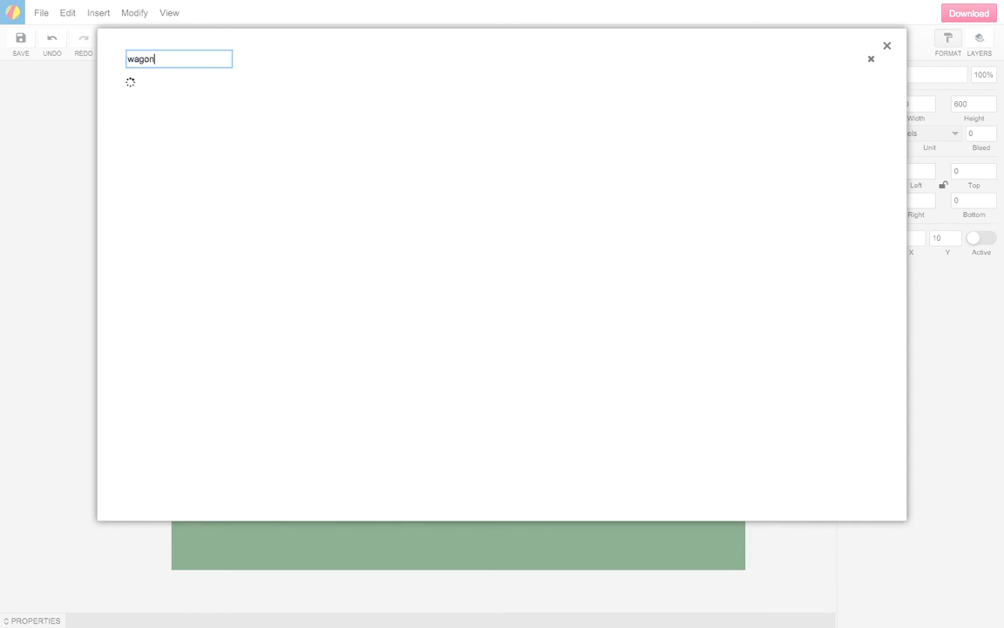
pyautogui.click(523, 100)
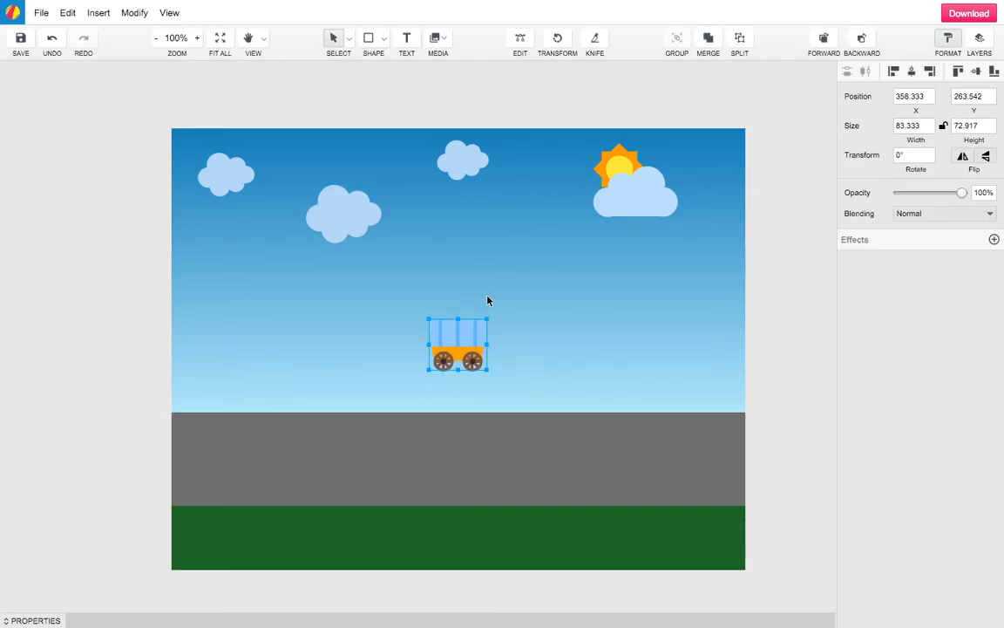
pyautogui.moveTo(486, 320); pyautogui.dragTo(571, 231)
pyautogui.moveTo(533, 317); pyautogui.dragTo(321, 399)
# Step: Search the marketplace icons for "horse" and insert the gray walking horse without a rider
pyautogui.click(444, 38)
pyautogui.click(464, 150)
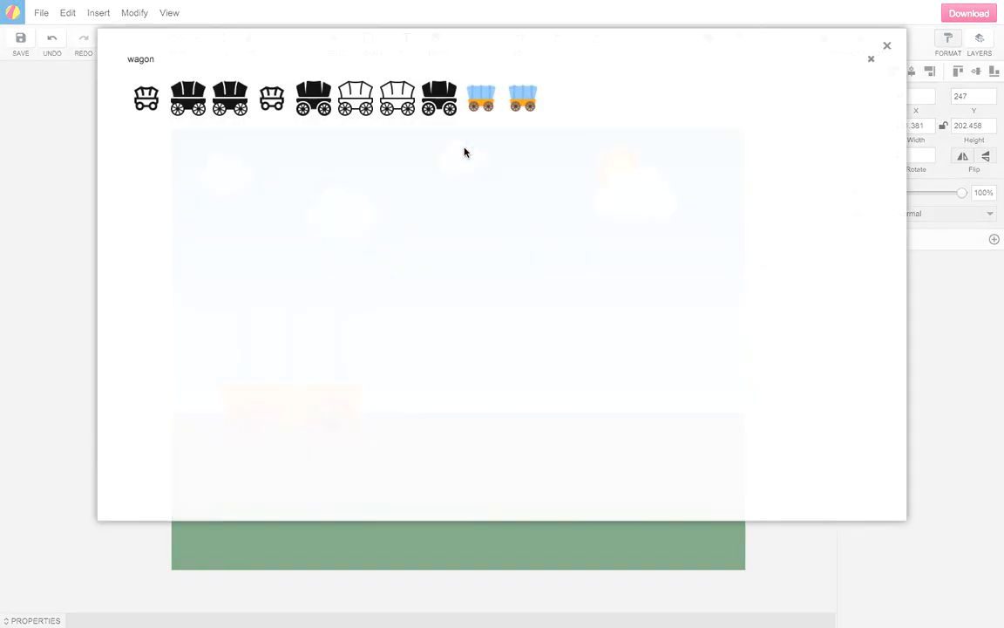
pyautogui.click(135, 57)
pyautogui.doubleClick(135, 57)
pyautogui.write('horse')
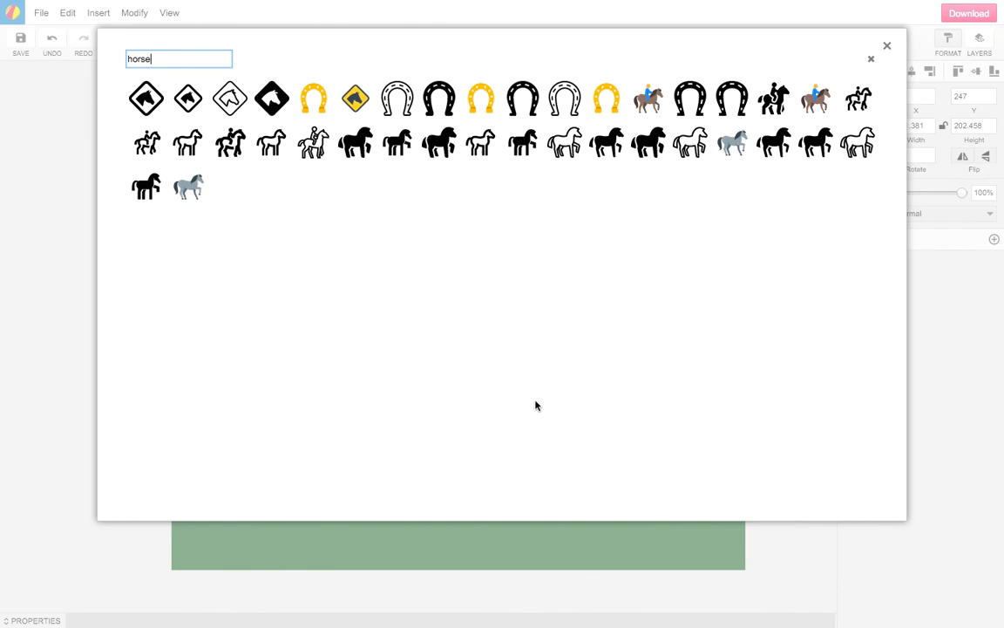
pyautogui.click(733, 145)
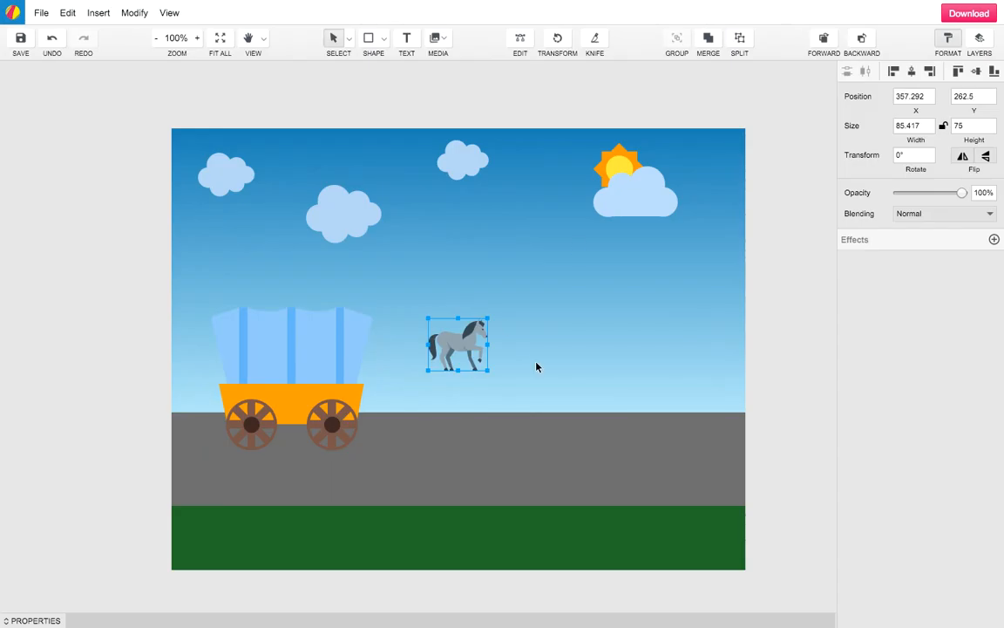